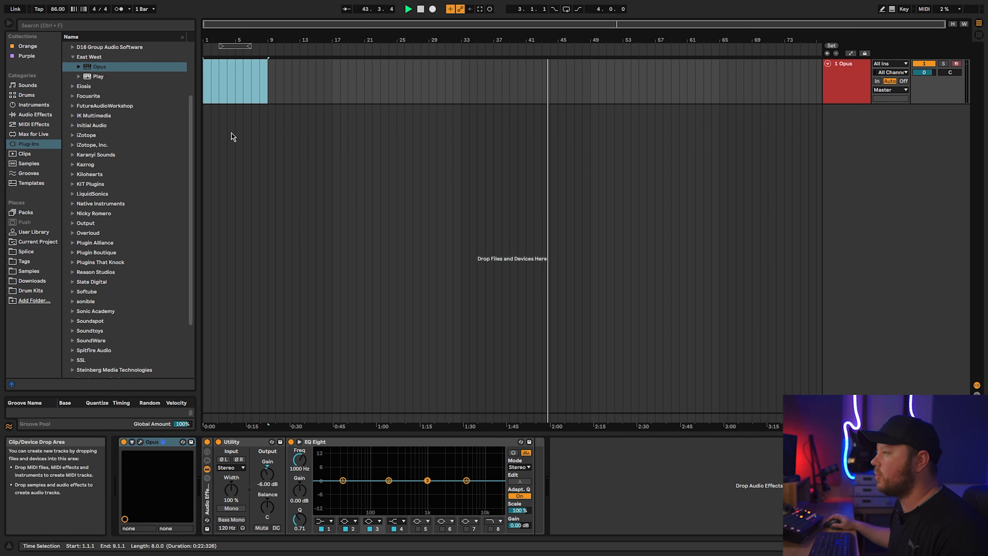
- Create an eight-bar MIDI clip starting at bar 1 and set its scale to C# Minor
click(235, 78)
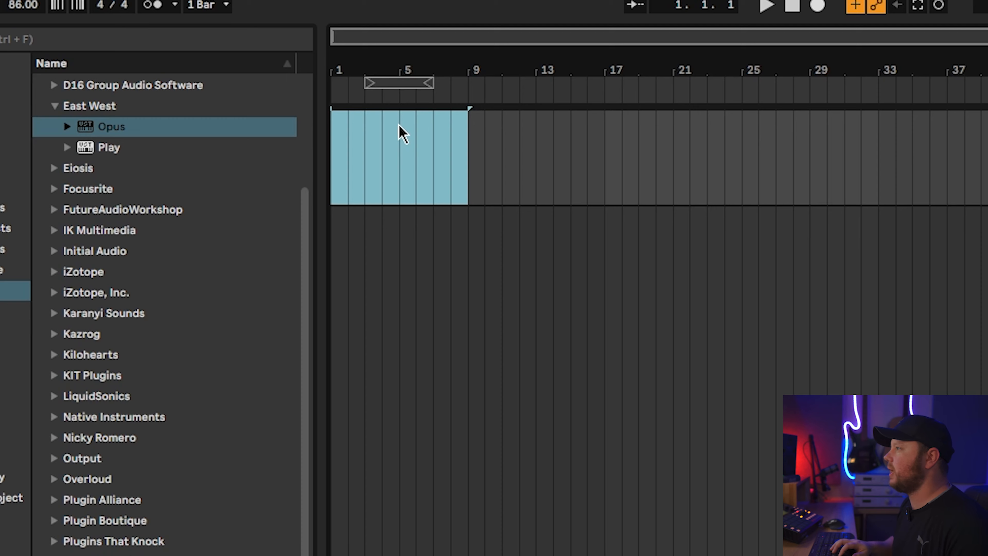
key(ctrl+shift+m)
click(111, 458)
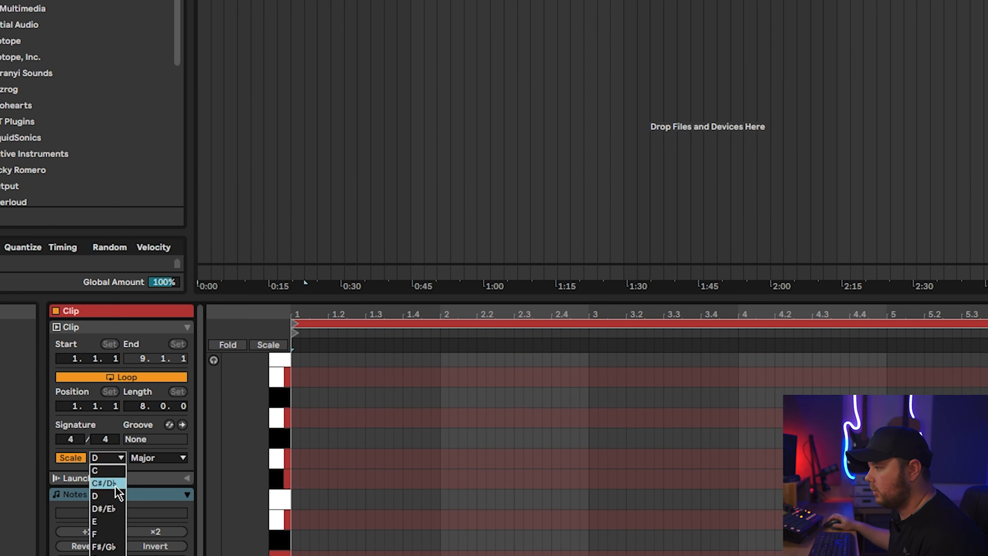
click(114, 483)
click(175, 456)
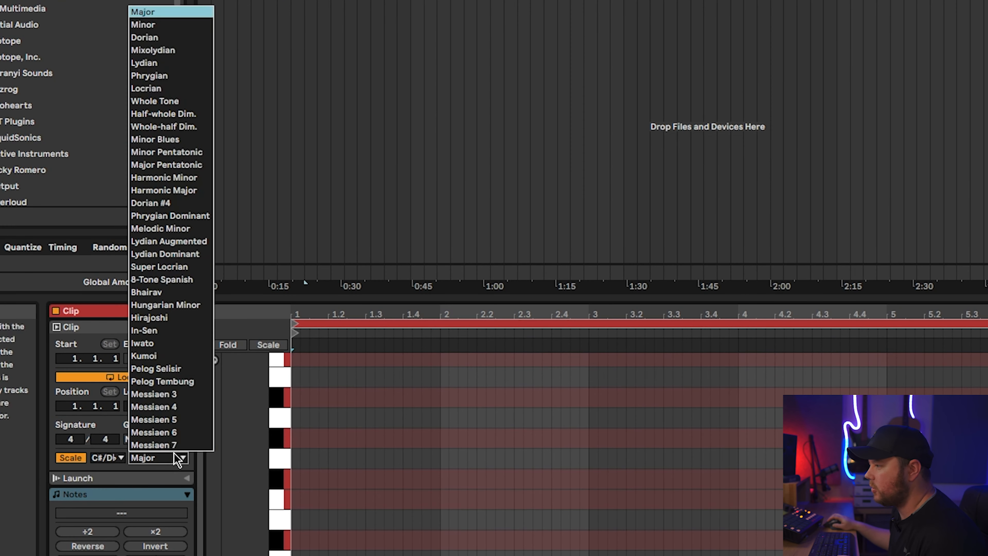
click(156, 28)
- Finish the bass line of C#1, E1, B0 and G#0 notes and randomize its velocities with an amount of 7
scroll(365, 465, down, 2)
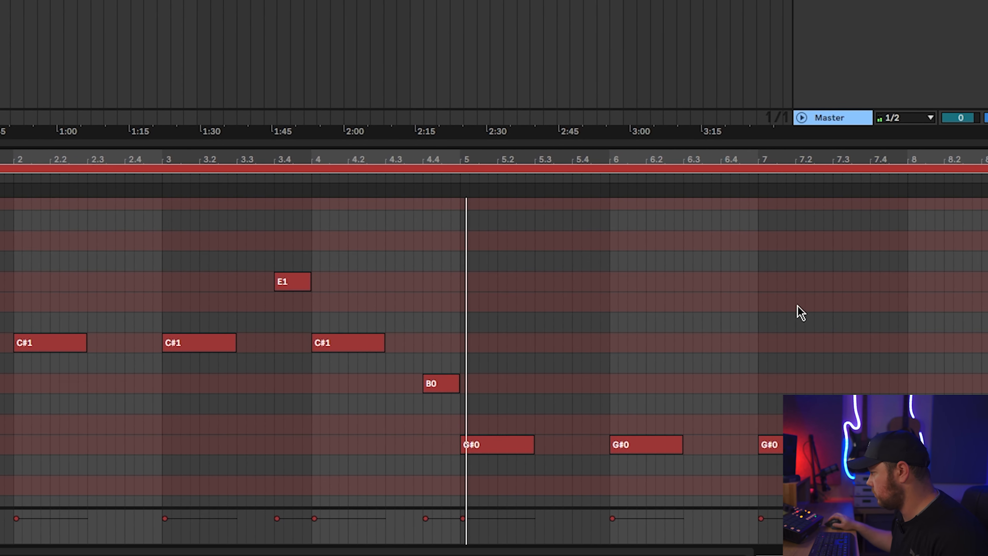
drag(927, 305, 885, 371)
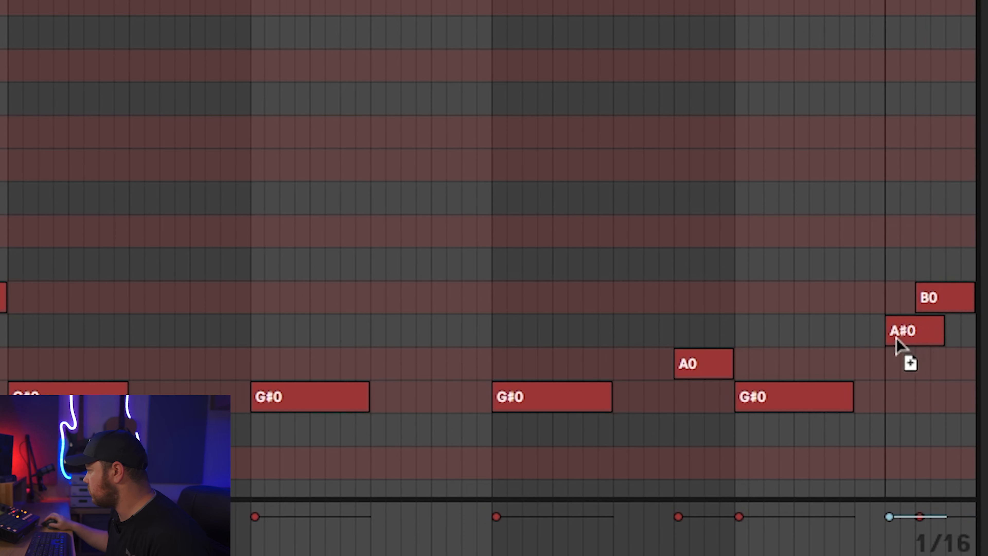
scroll(728, 309, up, 1)
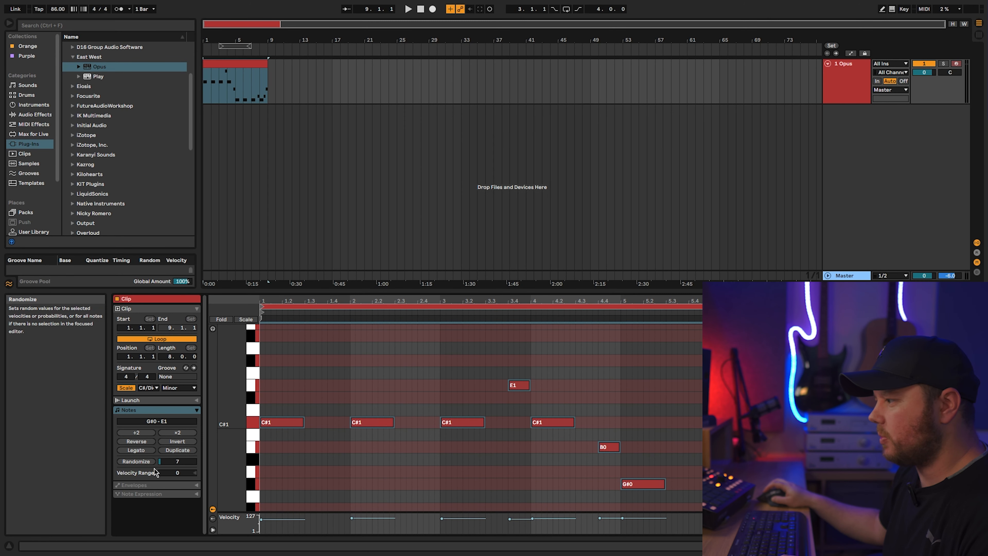
click(353, 518)
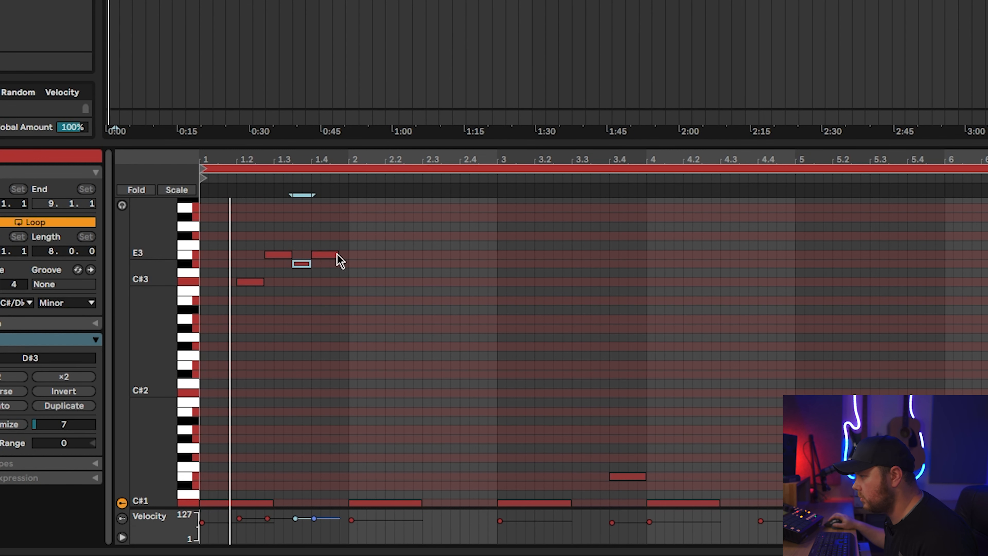
- Complete the bar 1 melody with an F#3 note and repeat the phrase through bar 4
drag(331, 255, 346, 238)
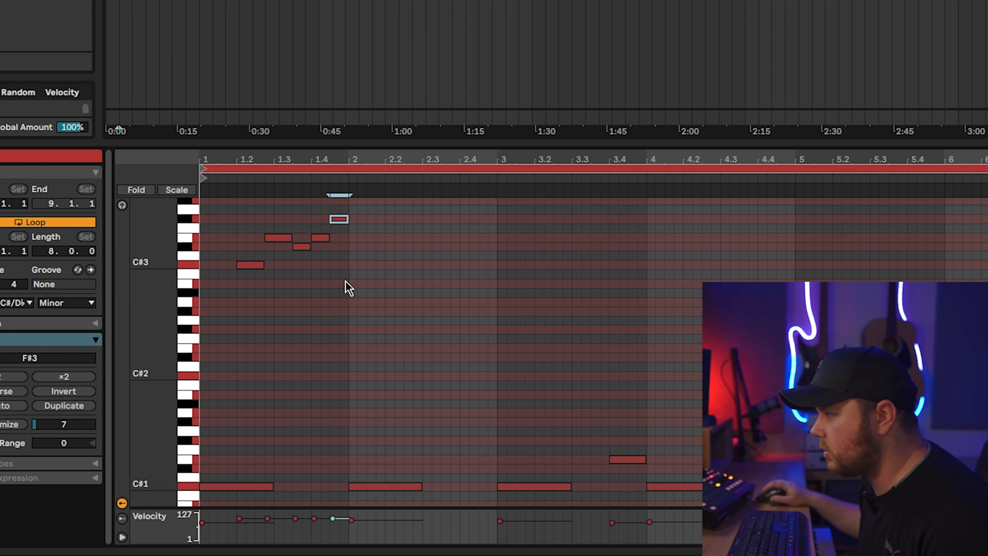
drag(342, 293, 75, 110)
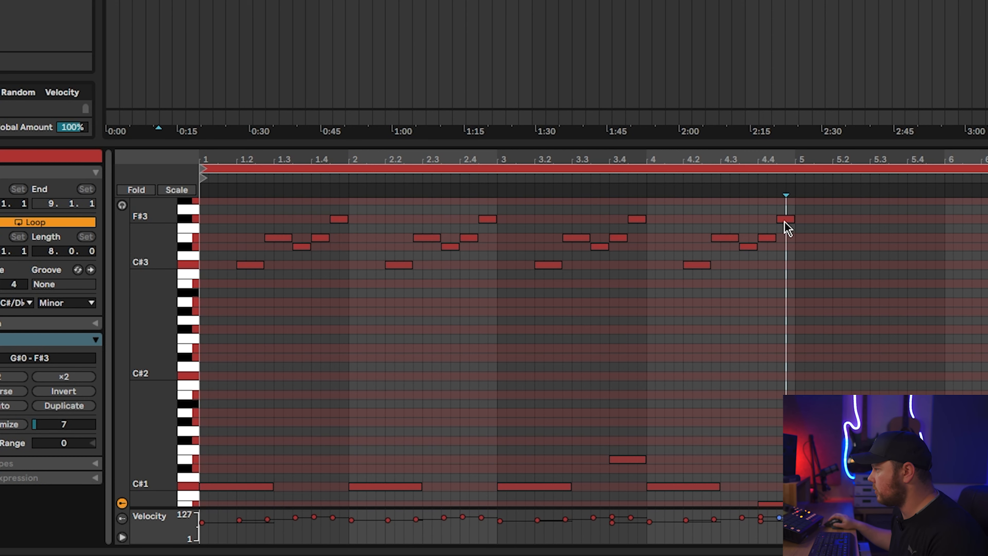
click(669, 180)
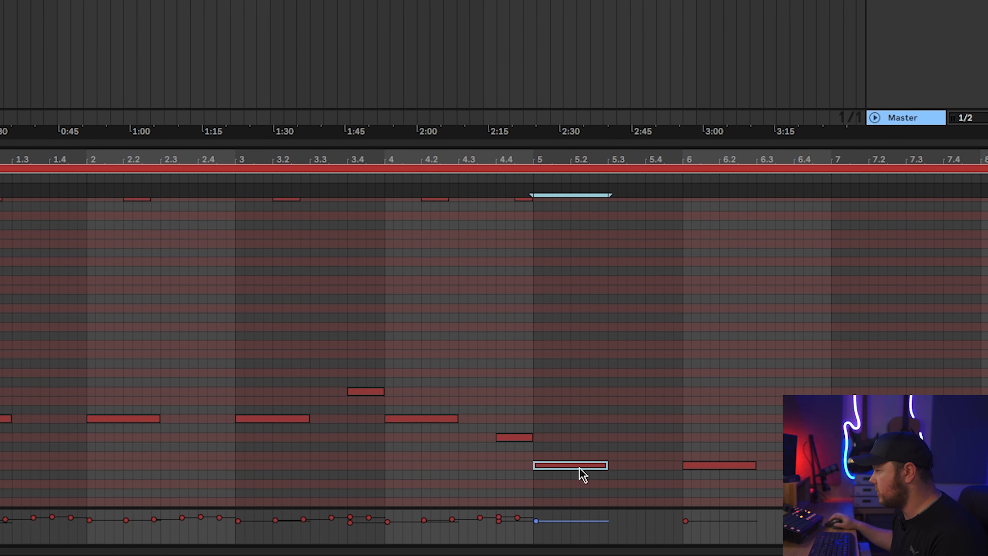
- Start the second melody phrase above the G#0 bass notes with a G#2 note at beat 5.2
scroll(550, 459, up, 3)
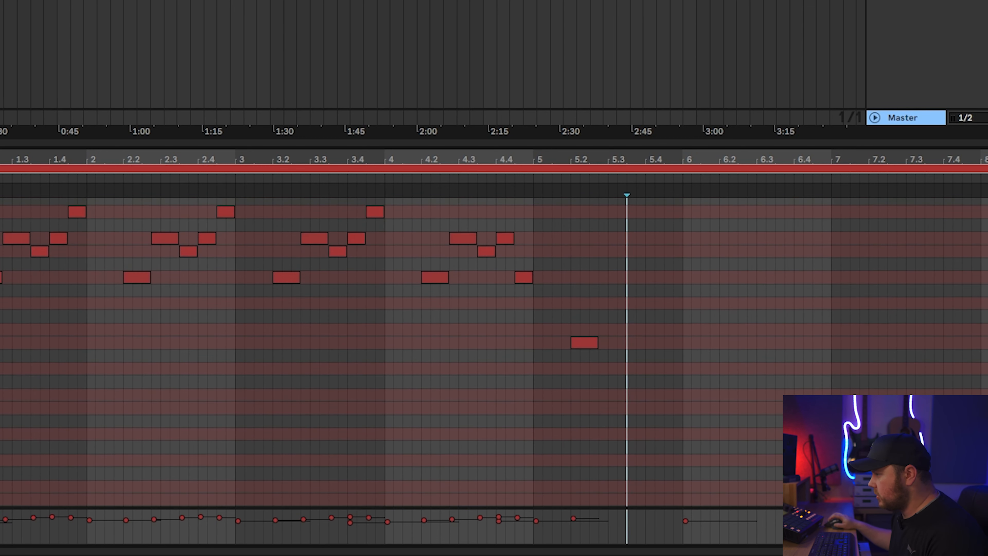
scroll(94, 336, up, 5)
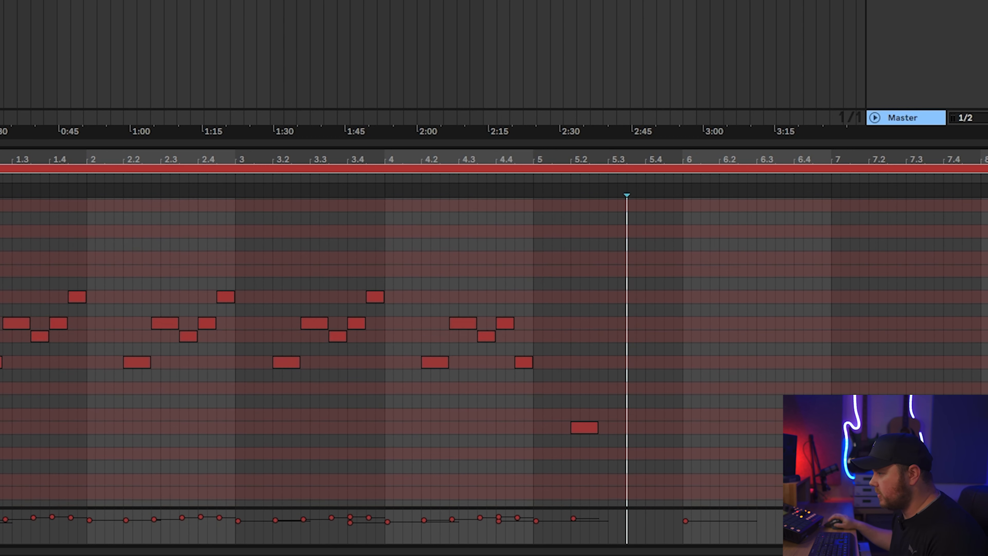
click(584, 428)
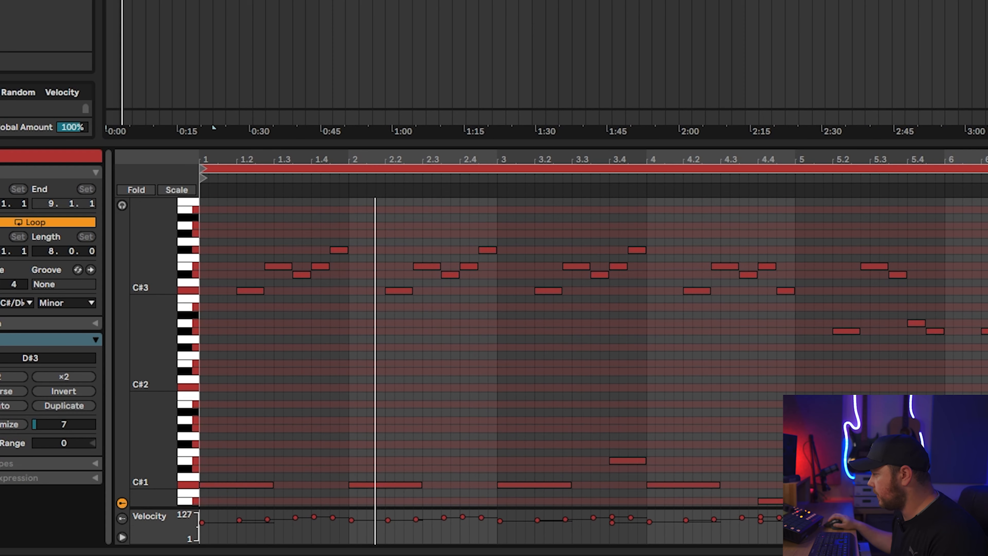
- Lower the velocities of the G#0 to E1 bass notes, and select the melody notes above them
scroll(964, 360, up, 3)
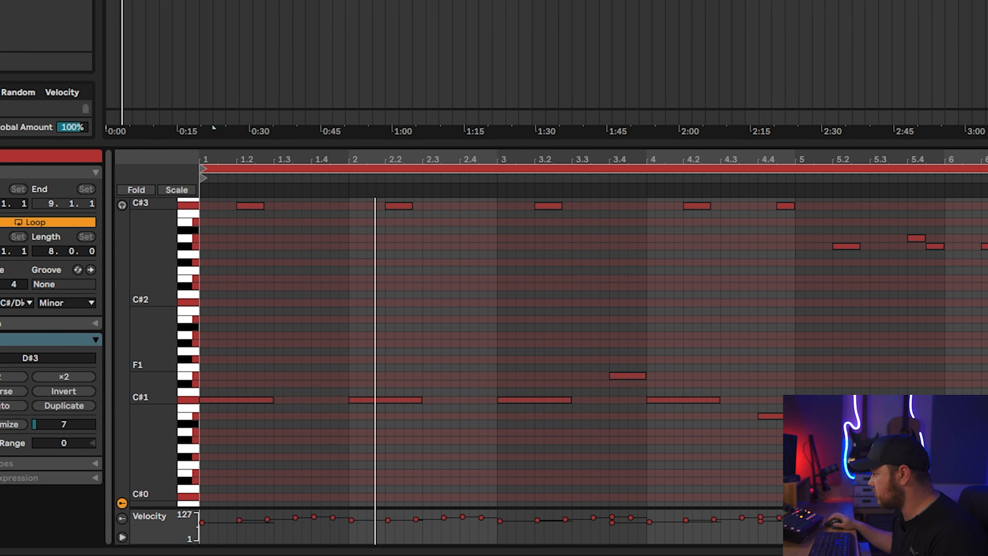
drag(364, 520, 363, 523)
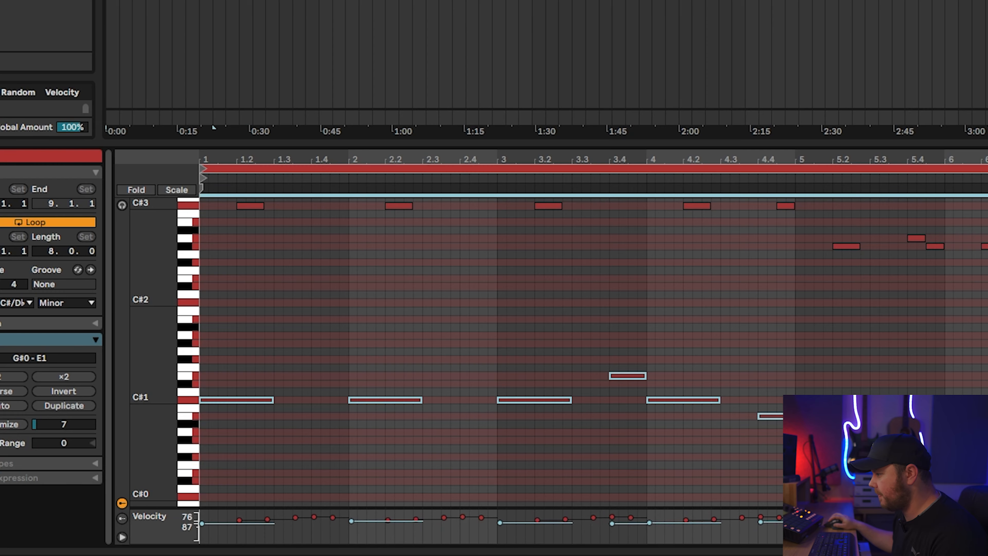
drag(363, 523, 363, 536)
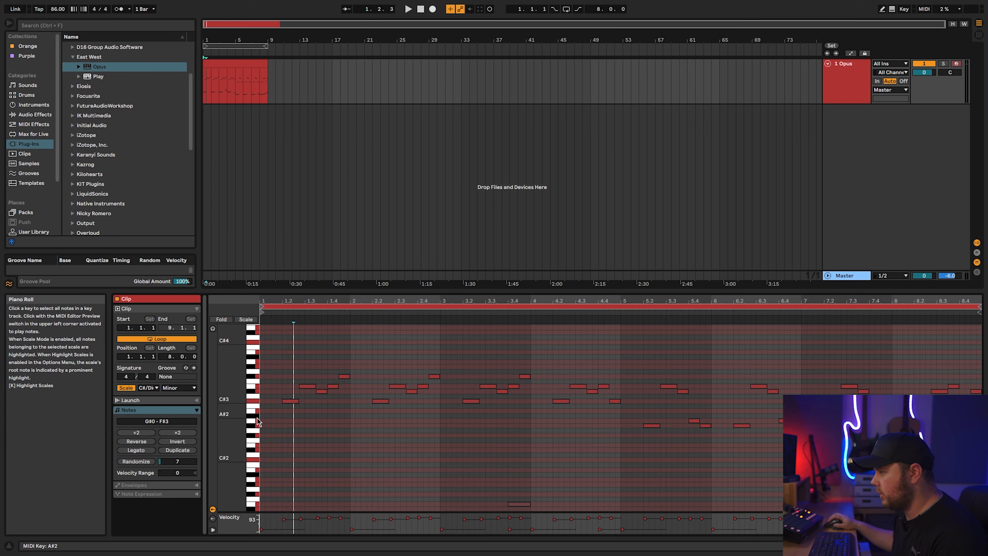
drag(265, 418, 987, 269)
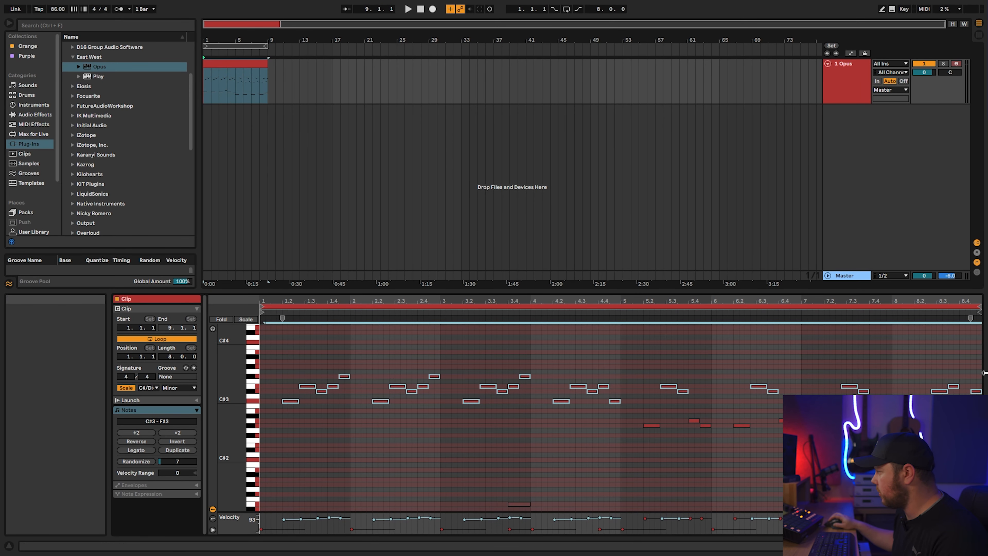
drag(981, 356, 1, 443)
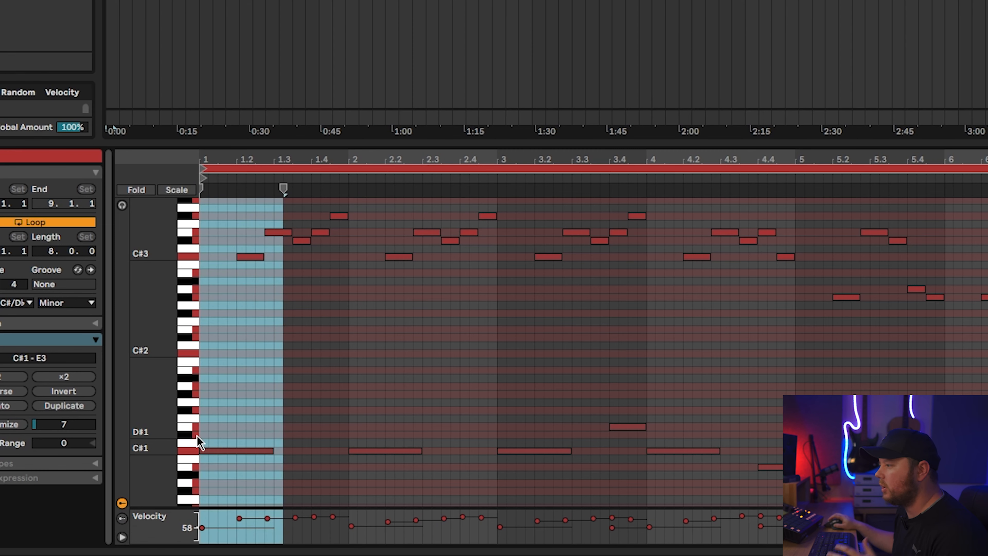
- Copy the first bass note up to C#2 and G#2 at the start of bar 1, and play it back
click(287, 391)
drag(251, 452, 234, 366)
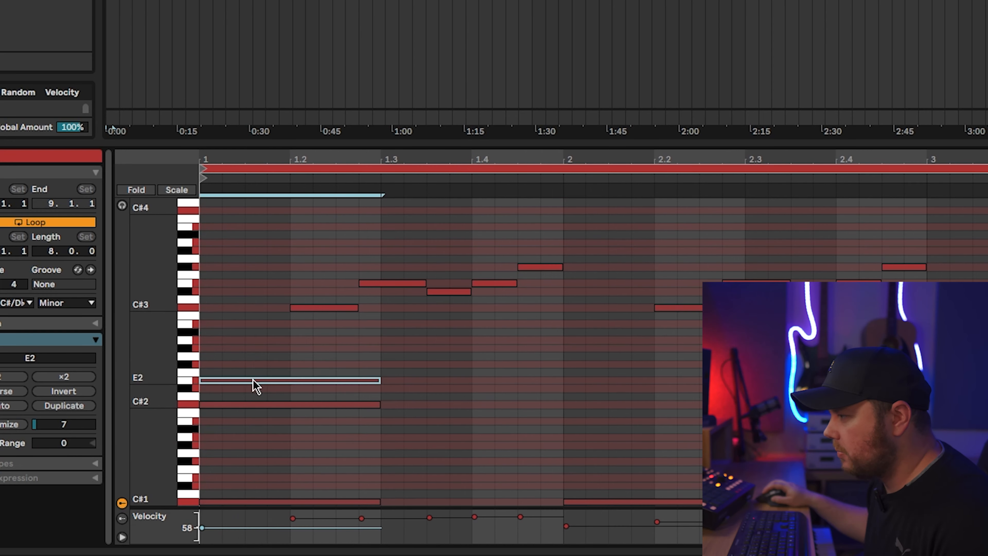
drag(253, 380, 257, 349)
drag(332, 367, 282, 381)
click(433, 442)
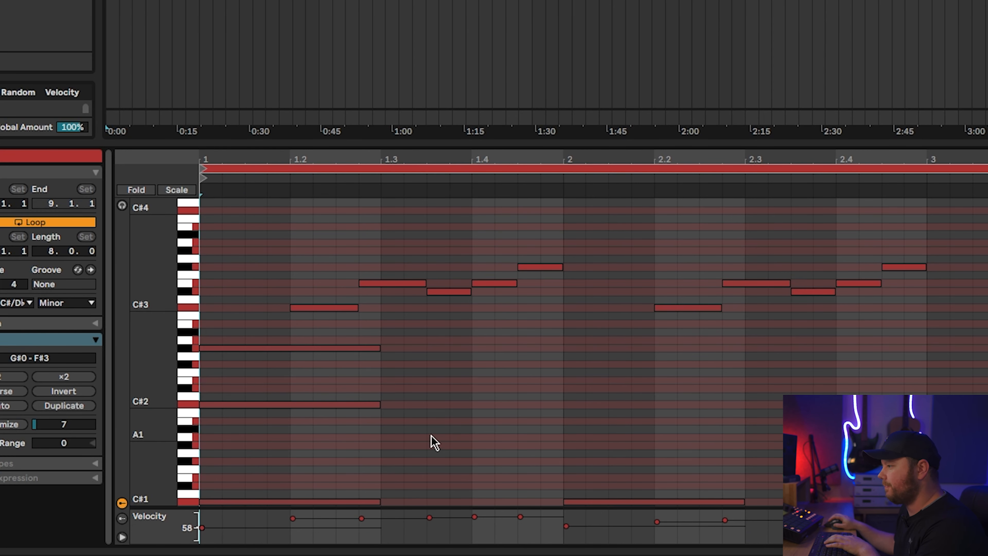
key(space)
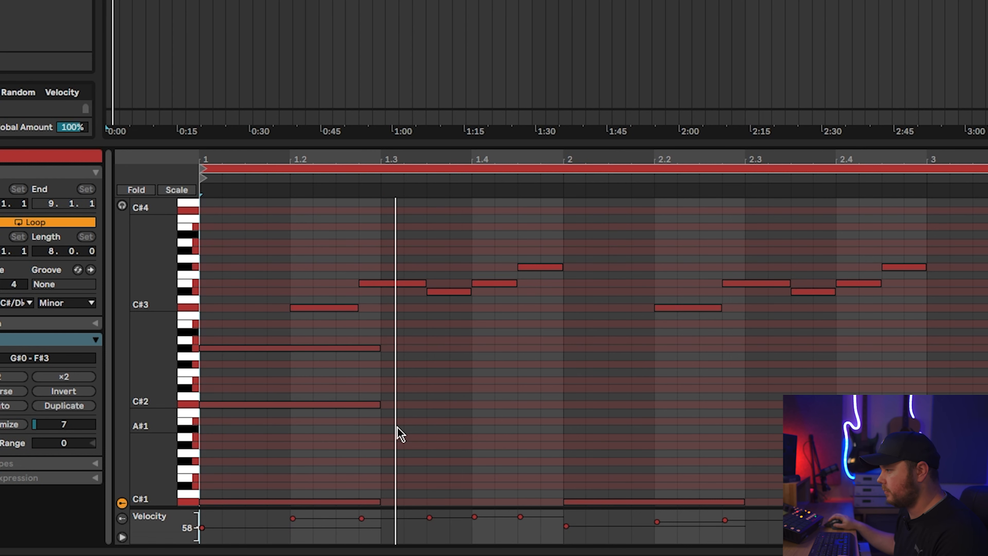
key(space)
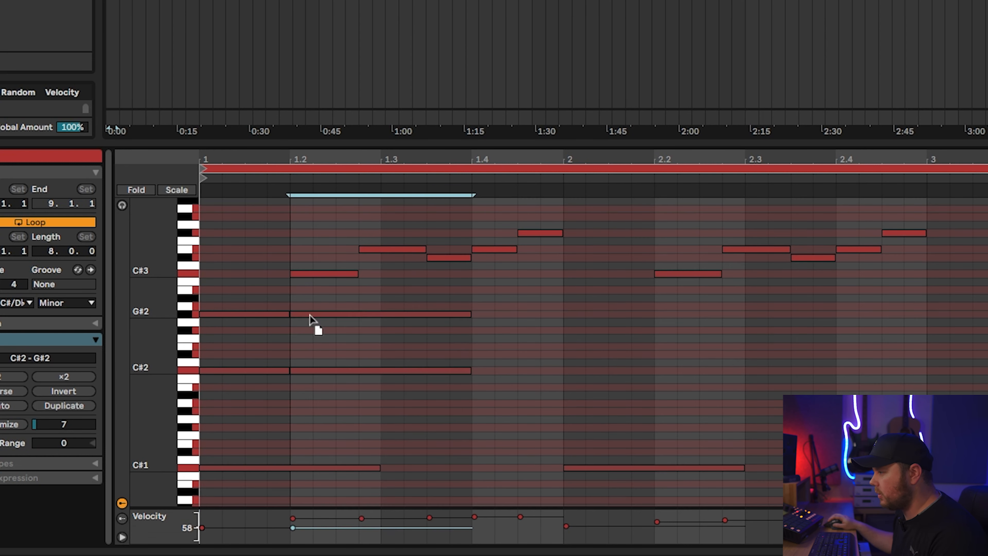
- Restrike the C#2 and G#2 notes at beat 1.2, extend them to the end of bar 1, and play the result
drag(309, 314, 310, 315)
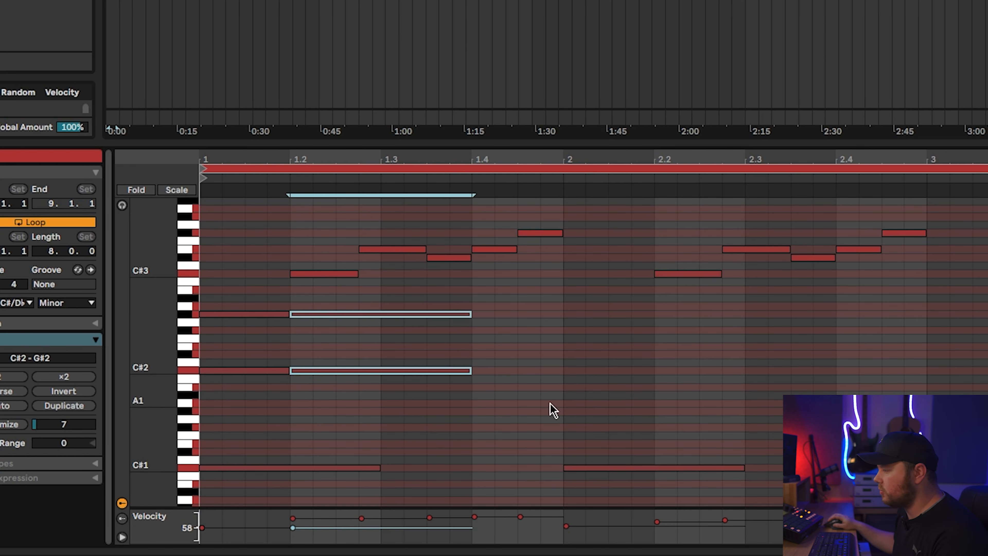
drag(469, 314, 563, 319)
key(space)
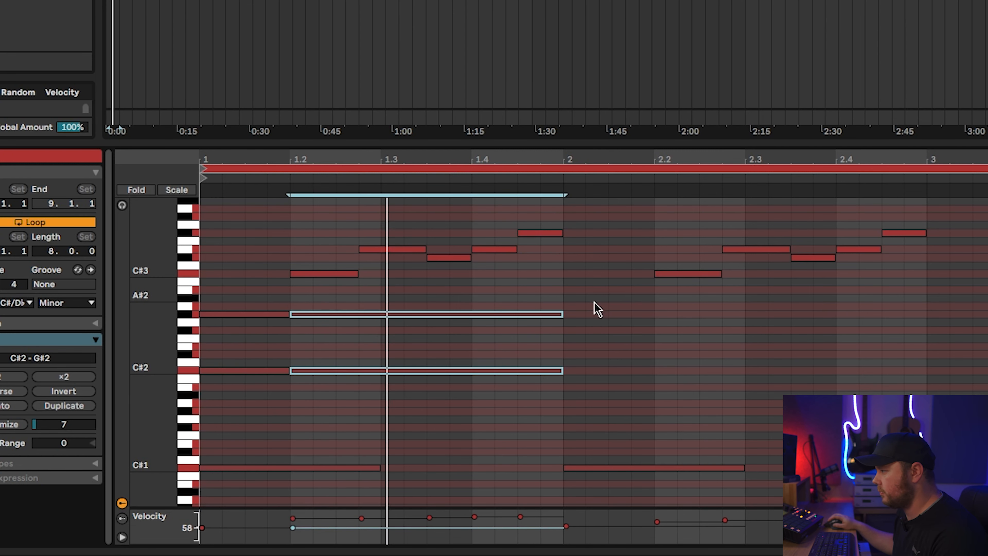
key(space)
- Duplicate the C#2 and G#2 chord notes of bar 1 across bars 2 to 4
drag(557, 399, 202, 301)
key(ctrl+d)
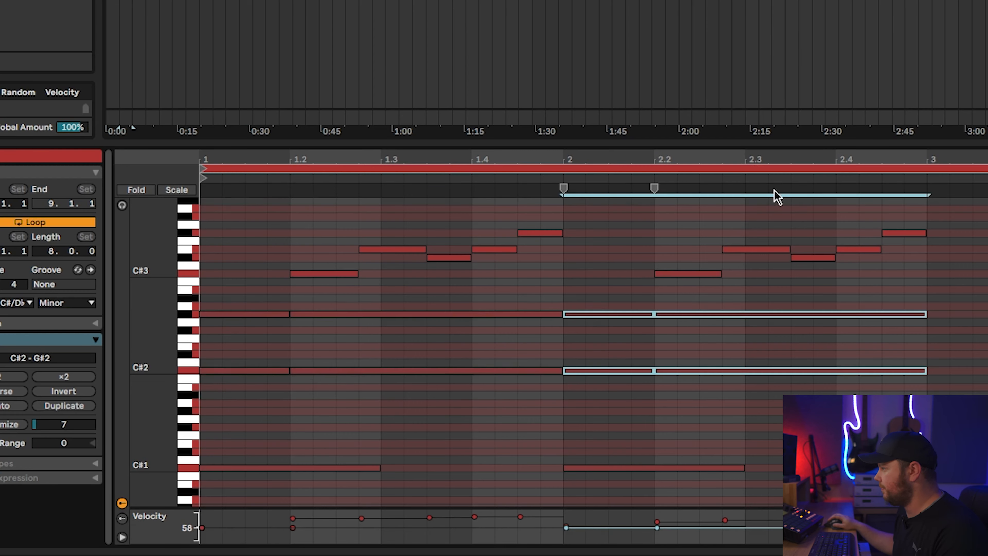
key(minus)
key(ctrl+d)
key(ctrl+d)
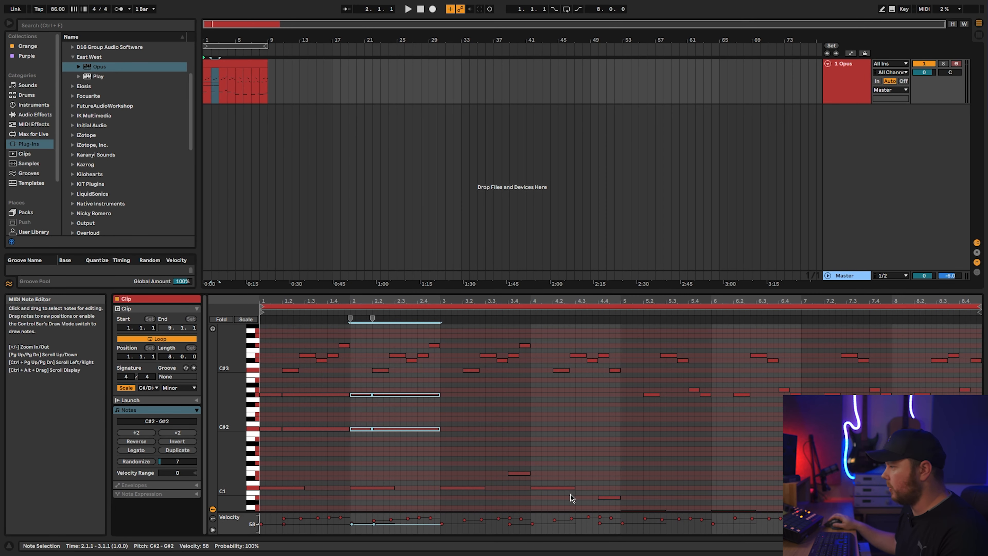
- Copy one bar of the chord notes to bar 5 on G#1 and D#2, and play the clip
click(368, 327)
drag(368, 294, 423, 413)
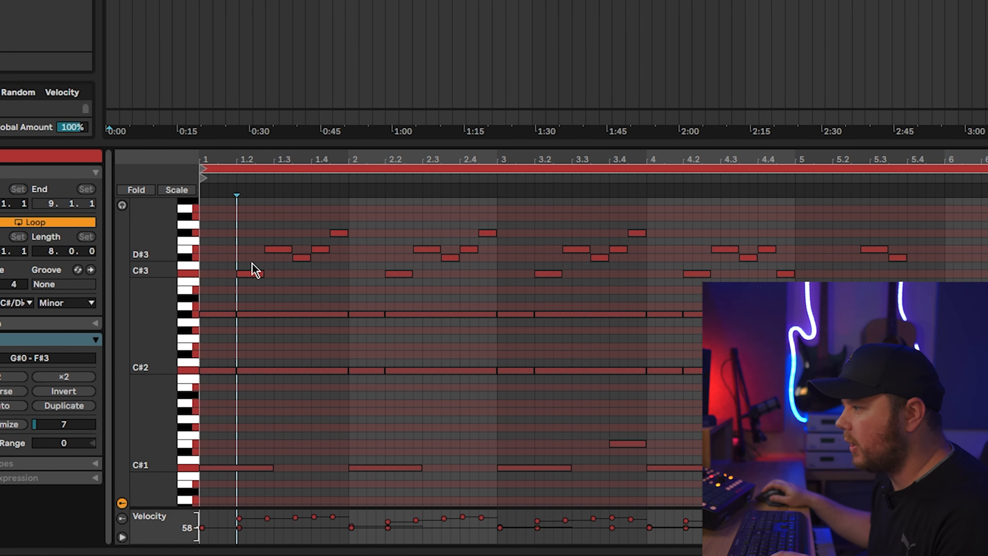
click(249, 274)
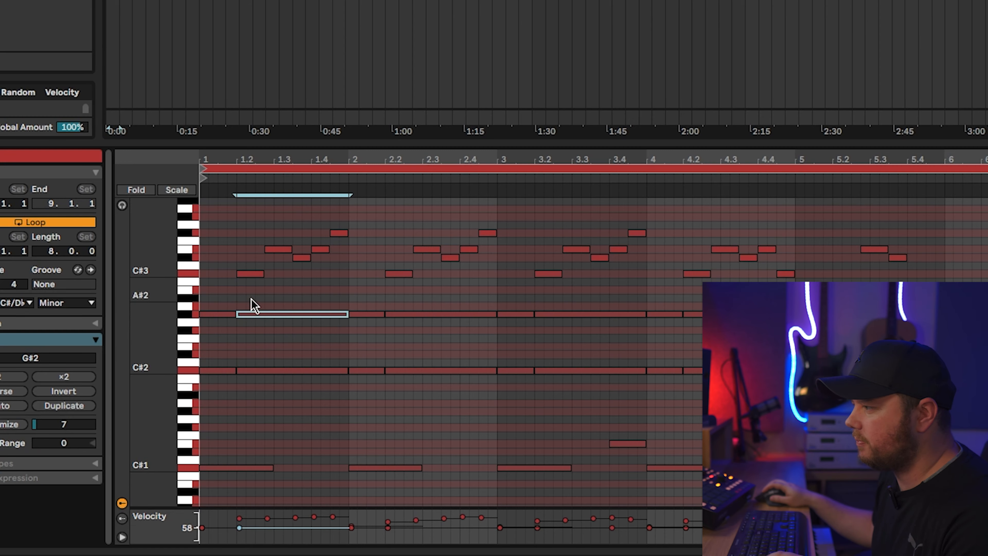
key(space)
click(339, 451)
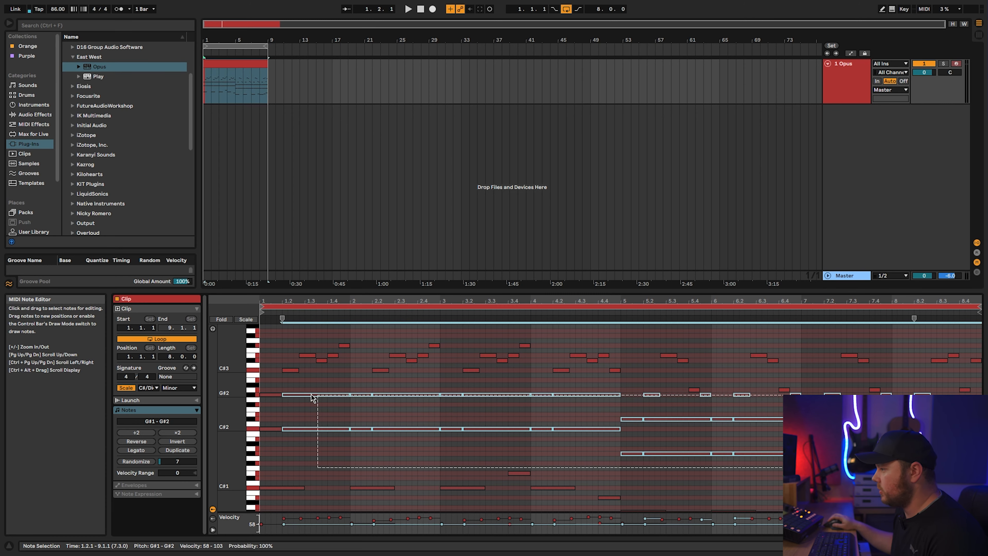
- Add an E2 note from beat 1.4 to the end of bar 1, and repeat the added inner notes through bar 4
mouse_move(304, 426)
mouse_down()
mouse_move(304, 395)
mouse_move(286, 405)
mouse_move(281, 393)
mouse_up()
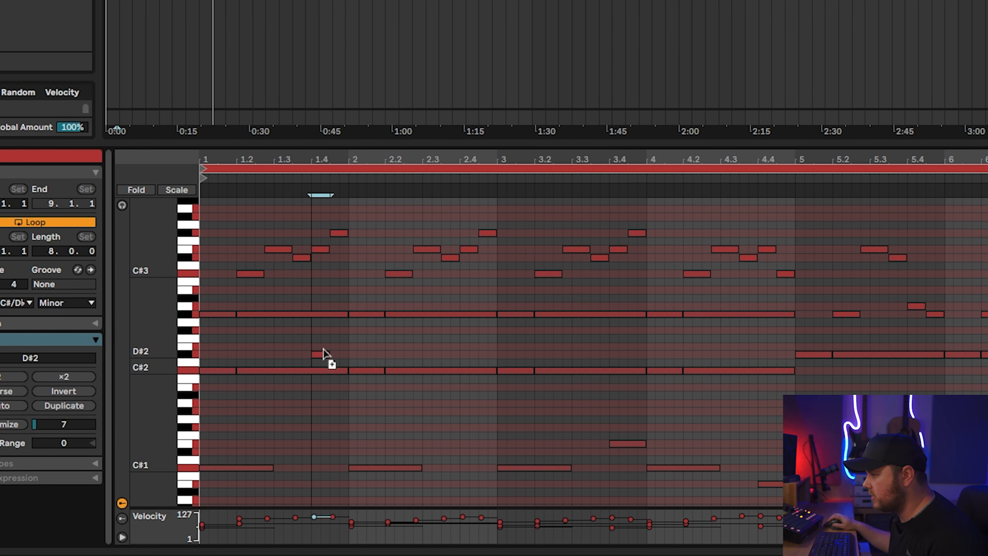
drag(329, 348, 349, 347)
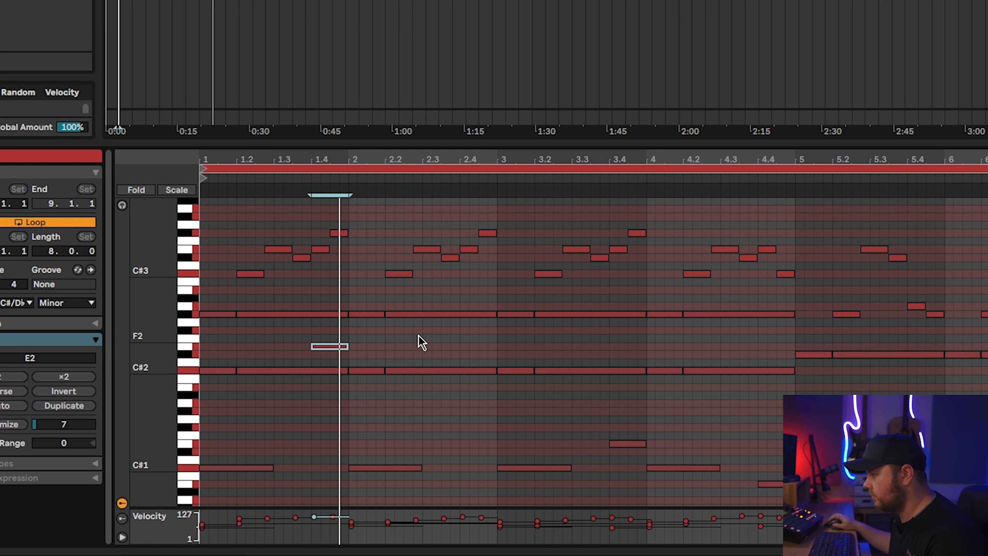
drag(337, 347, 486, 351)
key(space)
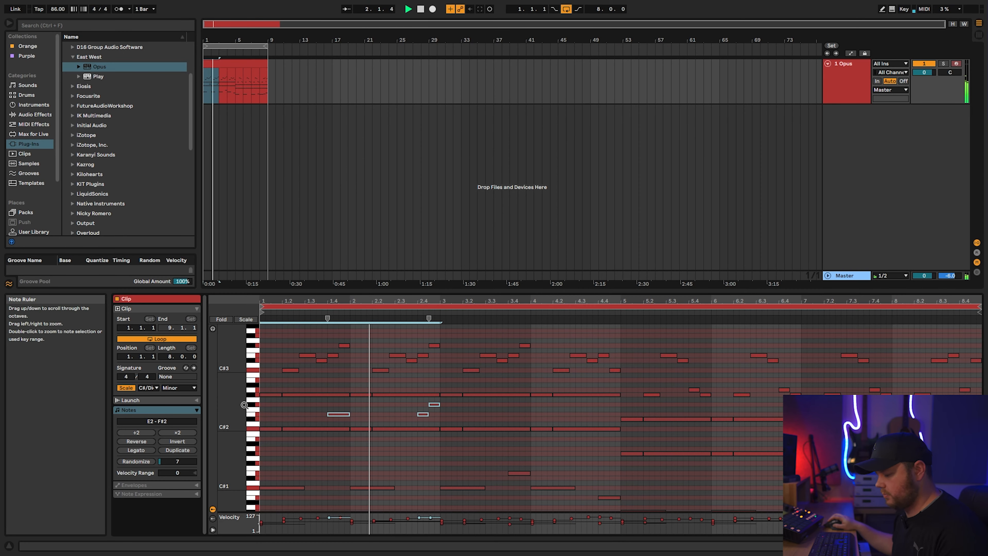
key(ctrl+d)
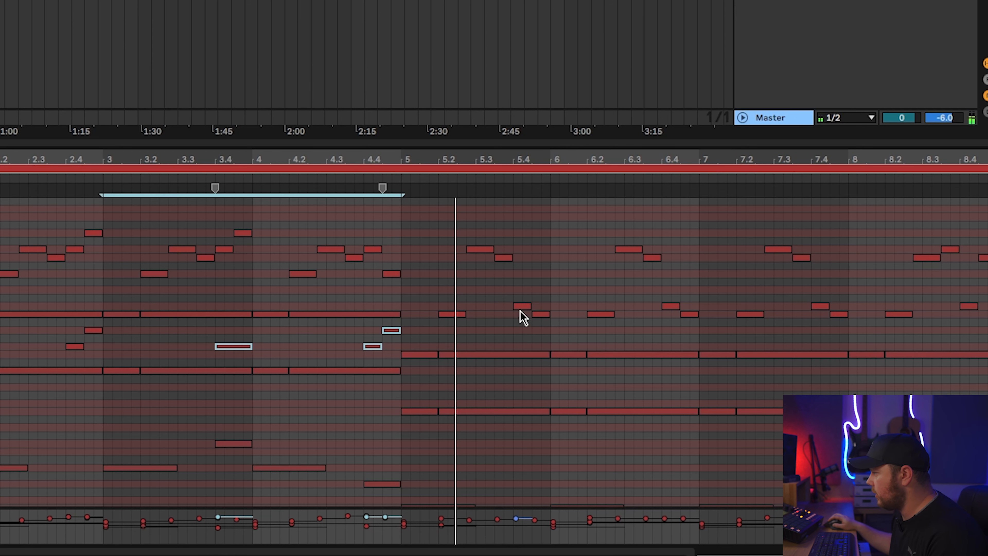
- Copy the melody note at beat 5.4 one octave down to A1 and repeat it in bar 6
click(694, 390)
key(space)
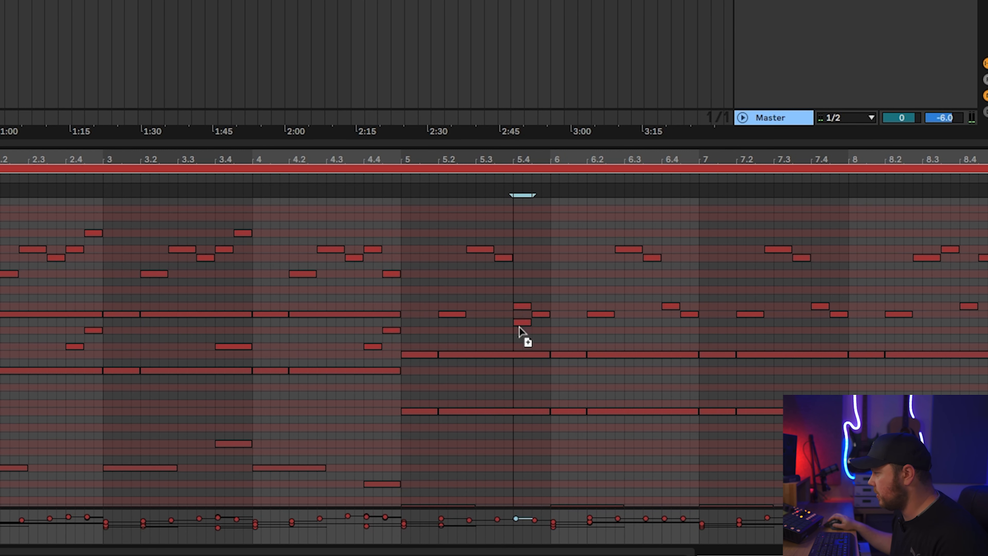
drag(524, 385, 521, 385)
drag(534, 403, 683, 401)
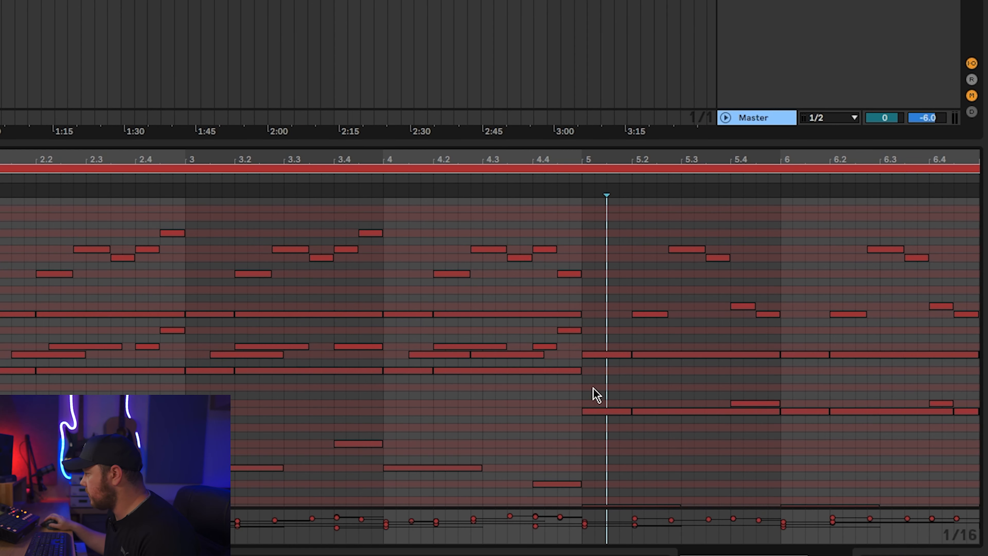
- Adjust the velocities of the inner-voice notes across all eight bars, and double the melody one octave up
mouse_move(975, 449)
mouse_down()
mouse_move(670, 442)
mouse_move(260, 403)
mouse_up()
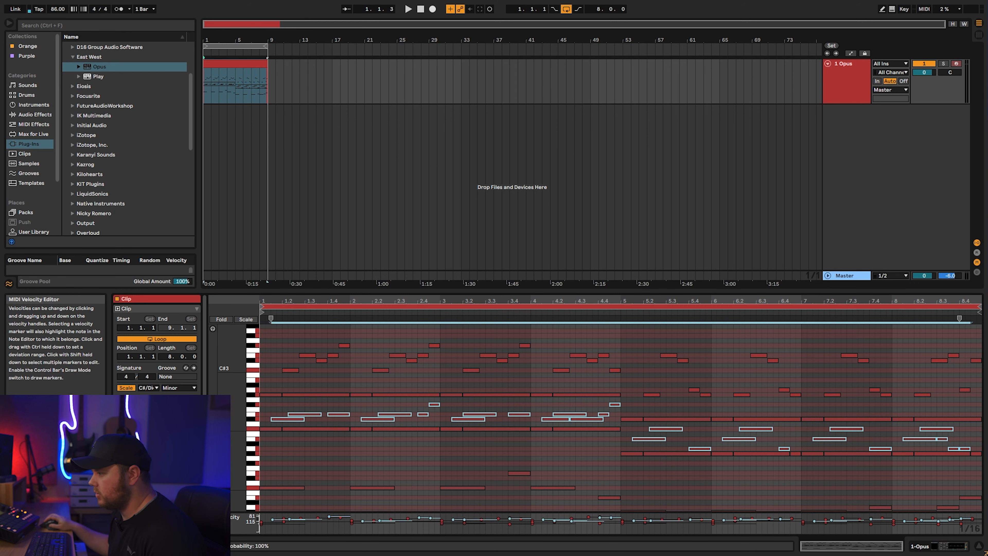
key(space)
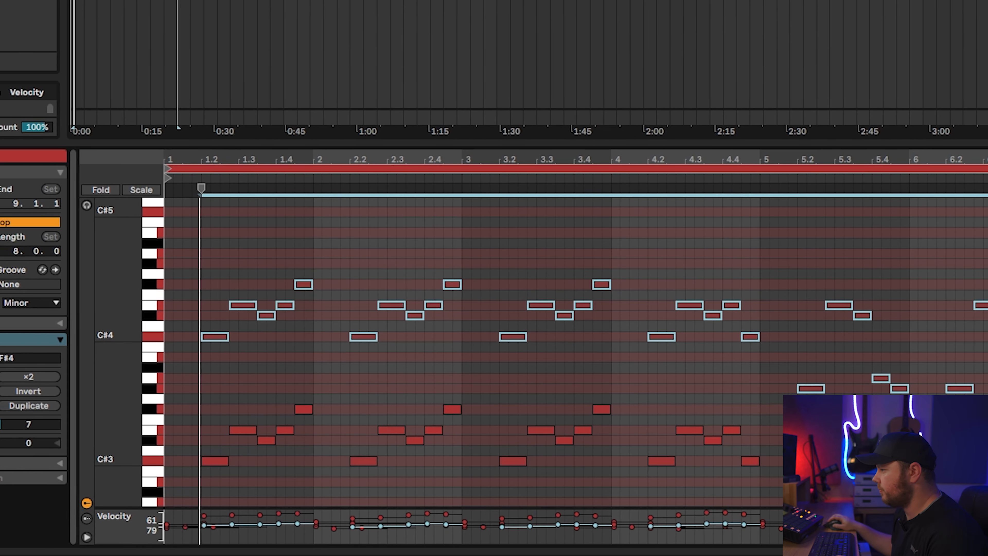
scroll(416, 410, down, 3)
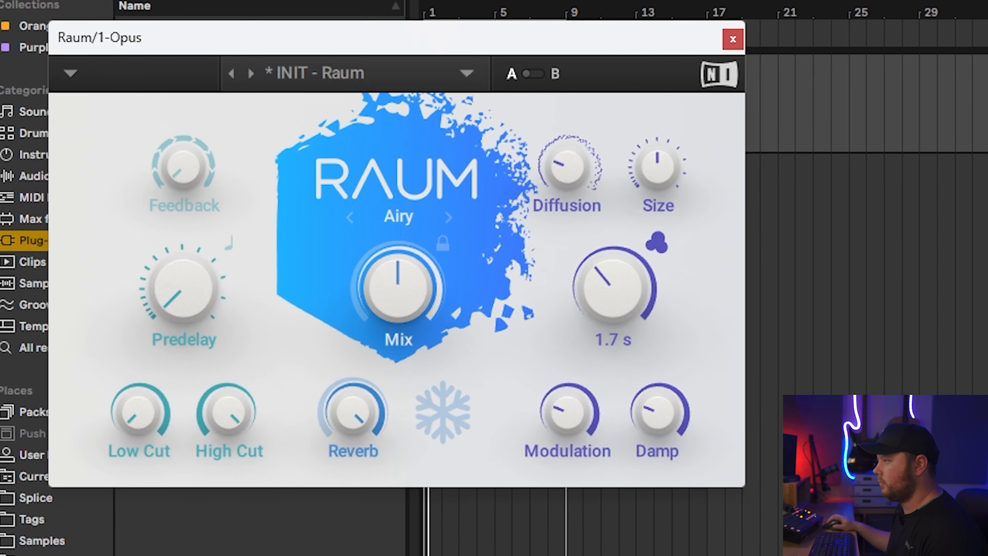
- Adjust the decay of the Raum reverb and set its mix to 39.0 %
drag(624, 300, 624, 319)
drag(401, 294, 401, 318)
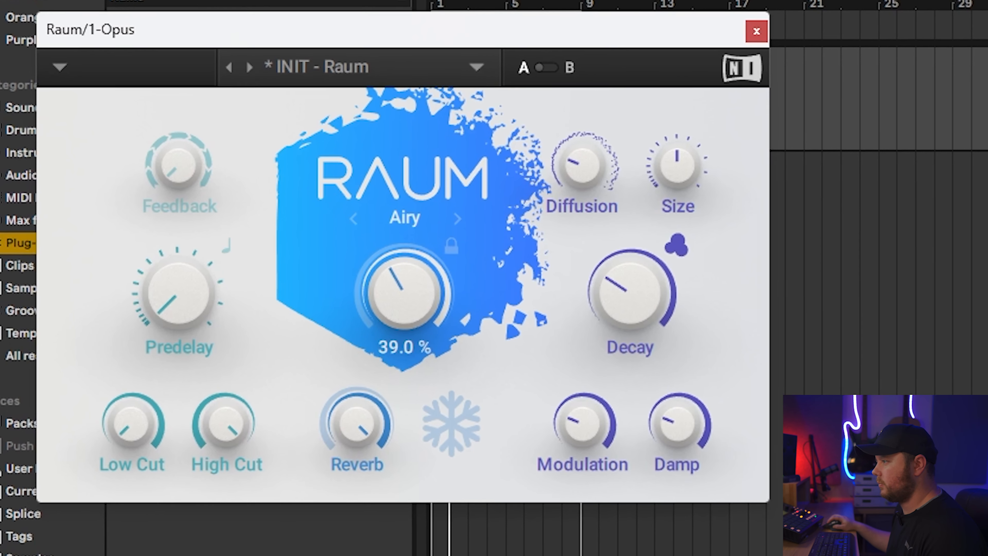
drag(609, 295, 609, 295)
mouse_move(416, 324)
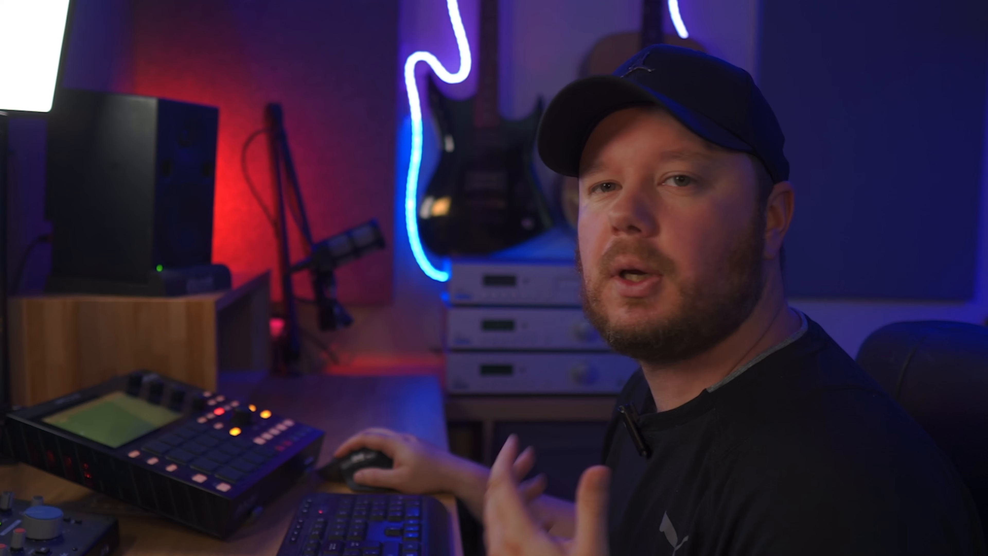
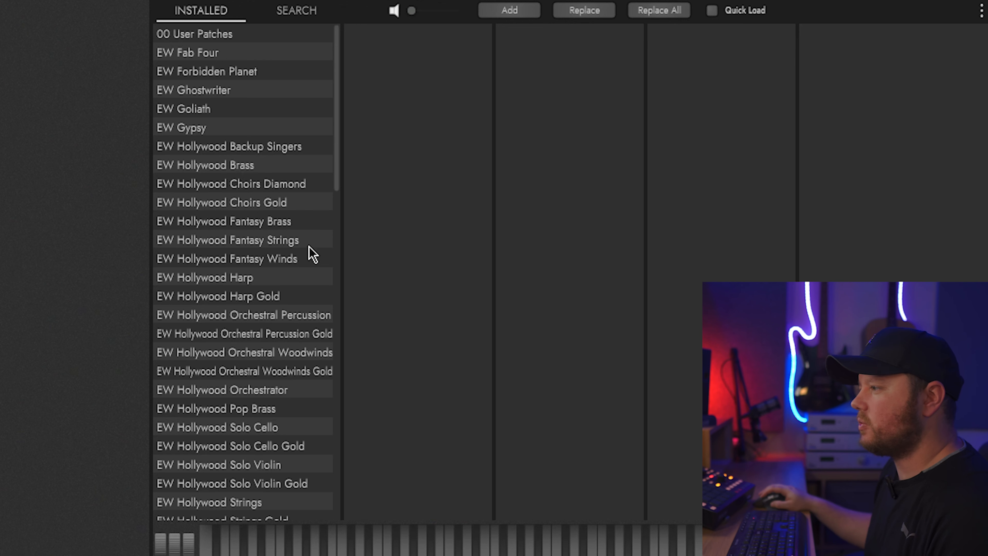
- Load Hi Str Oct Spiccato RRx4 from the 02 Short patches of 8 Violins and 6 Violas in EW Hollywood Fantasy Strings
click(251, 246)
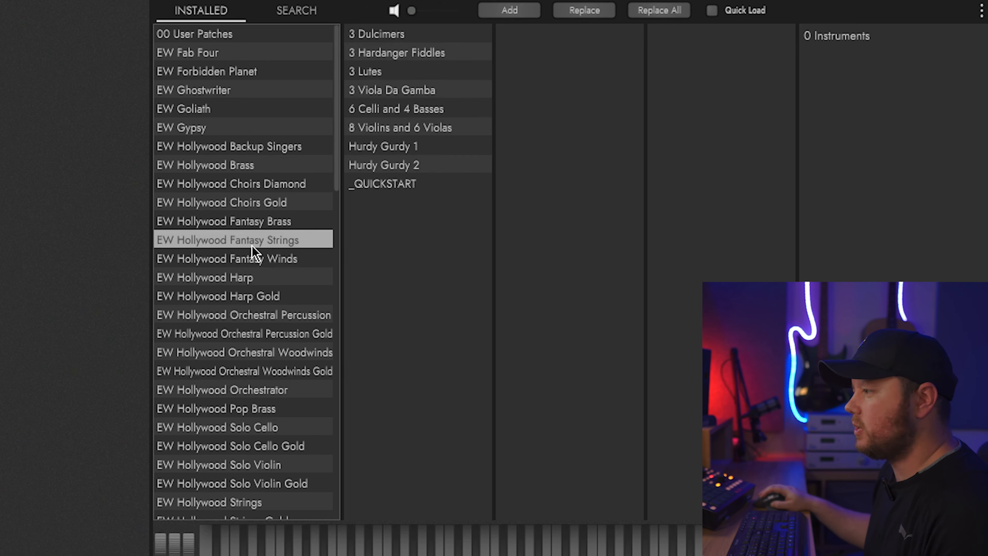
click(388, 128)
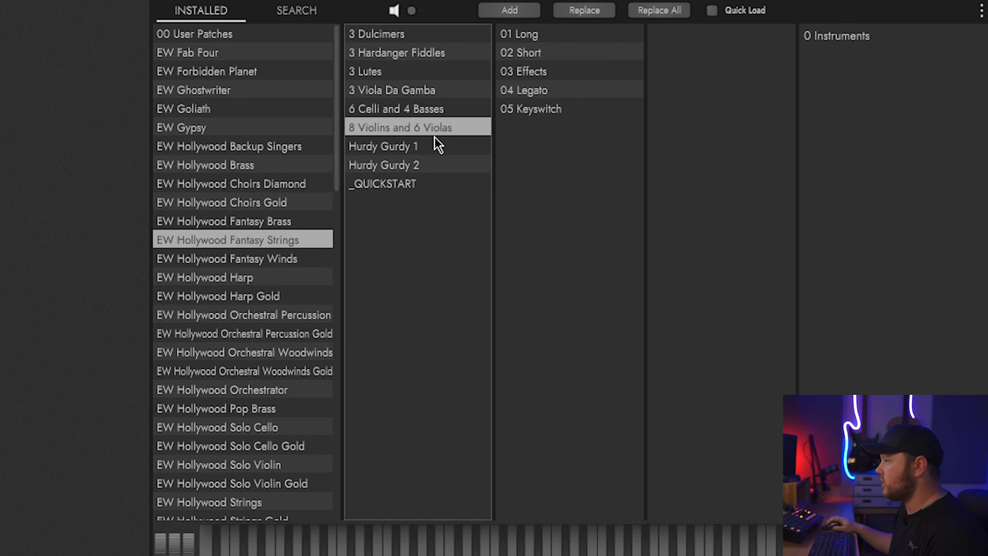
click(576, 53)
click(844, 75)
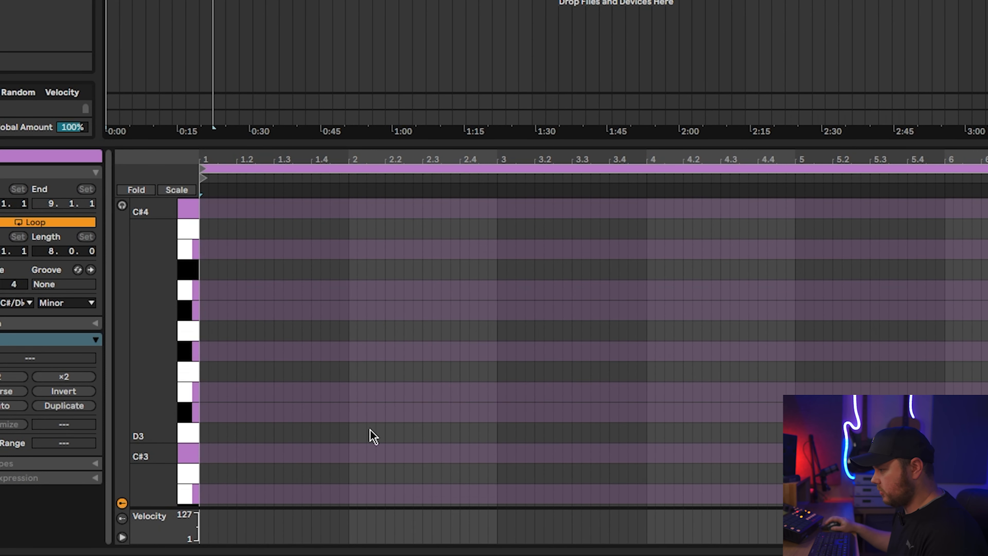
- Enter one-beat C#3 notes on beat 1 of bars 1–4, B2 on beat 4.4, and G#2 on beat 1 of bars 5–8
scroll(371, 430, down, 3)
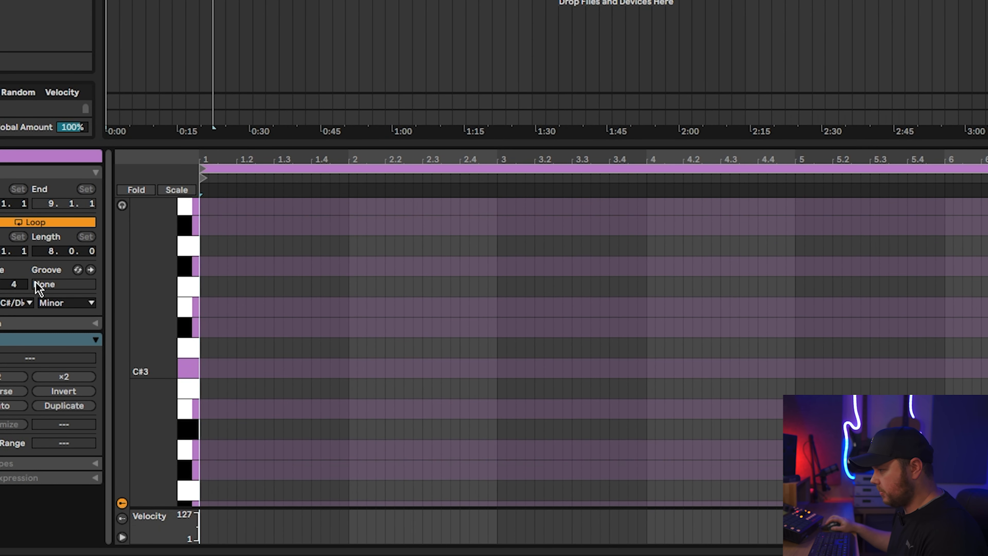
double_click(228, 371)
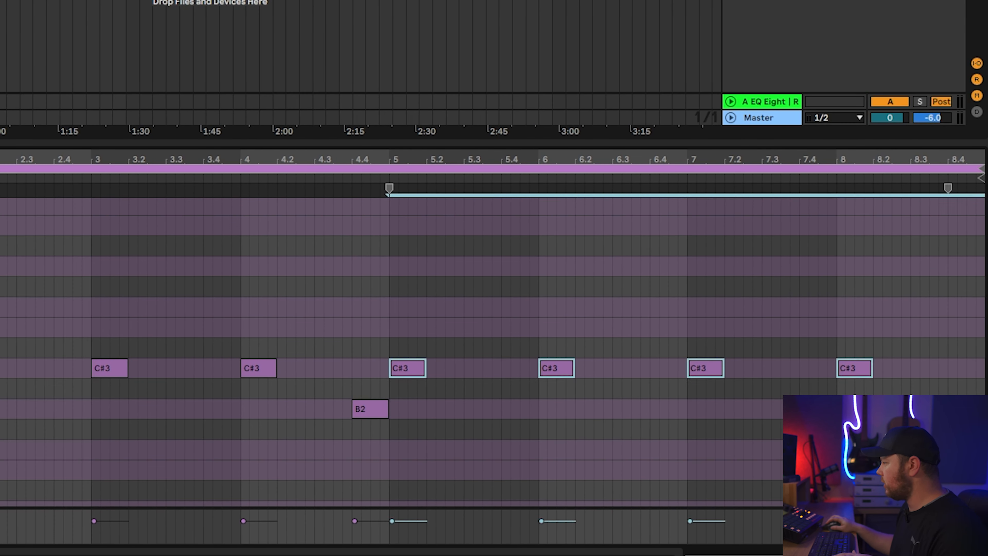
drag(876, 306, 477, 384)
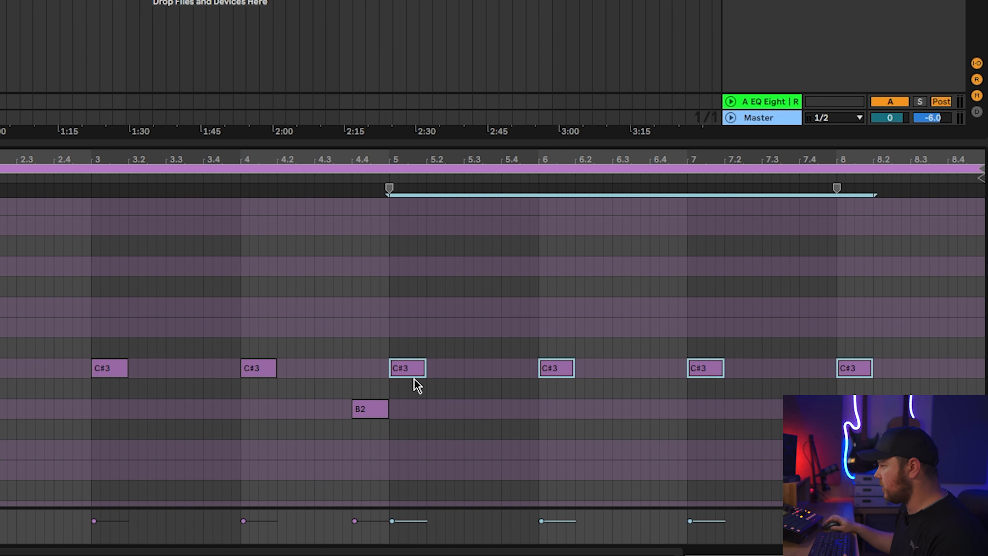
scroll(413, 354, down, 2)
drag(412, 345, 410, 454)
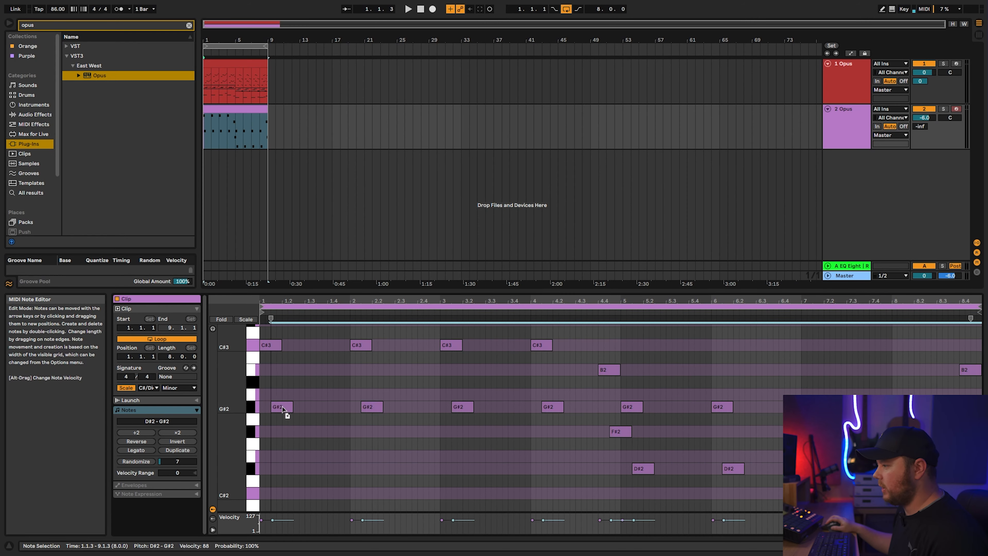
- Double the phrase one octave lower, and repeat the upper C#3 and G#2 notes on beat 3 of each bar
drag(268, 446, 272, 493)
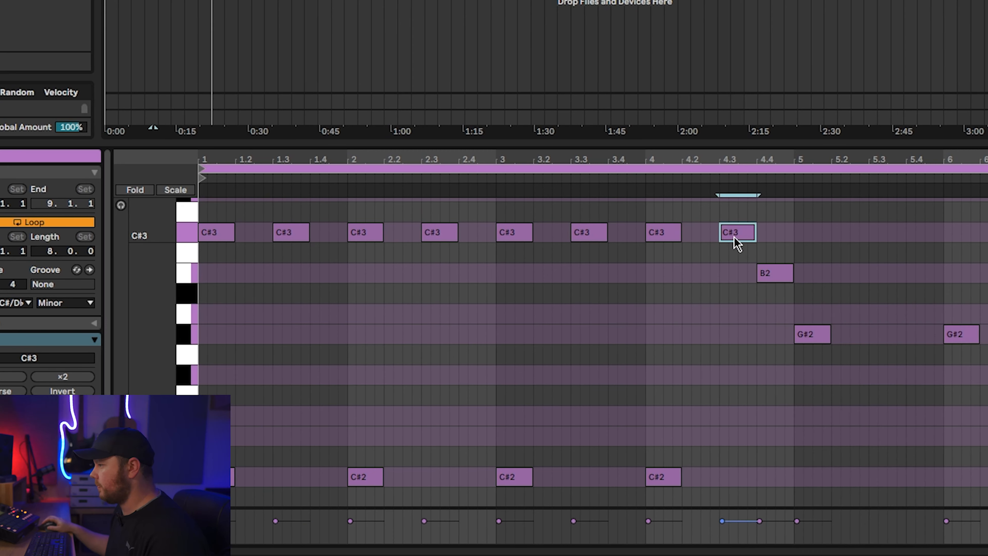
key(space)
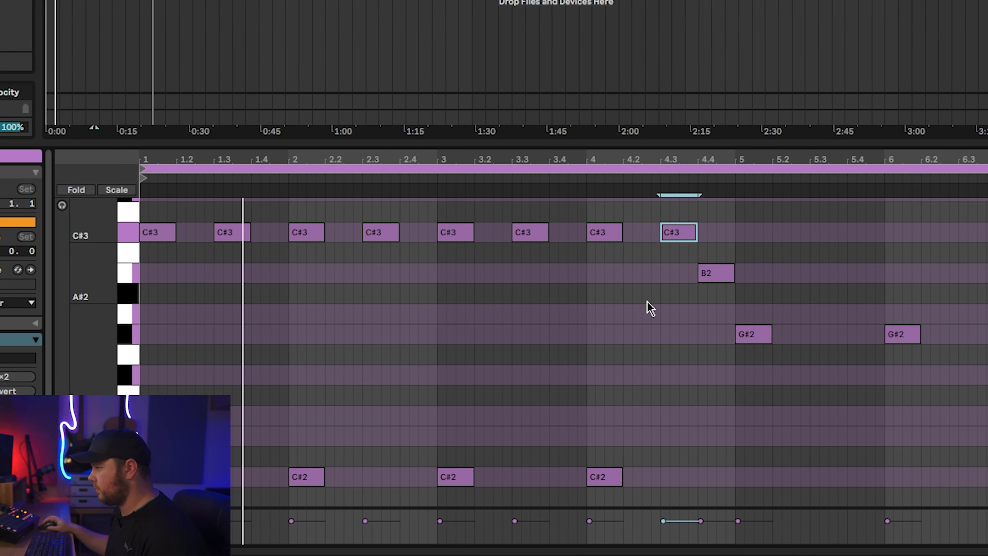
scroll(729, 355, up, 4)
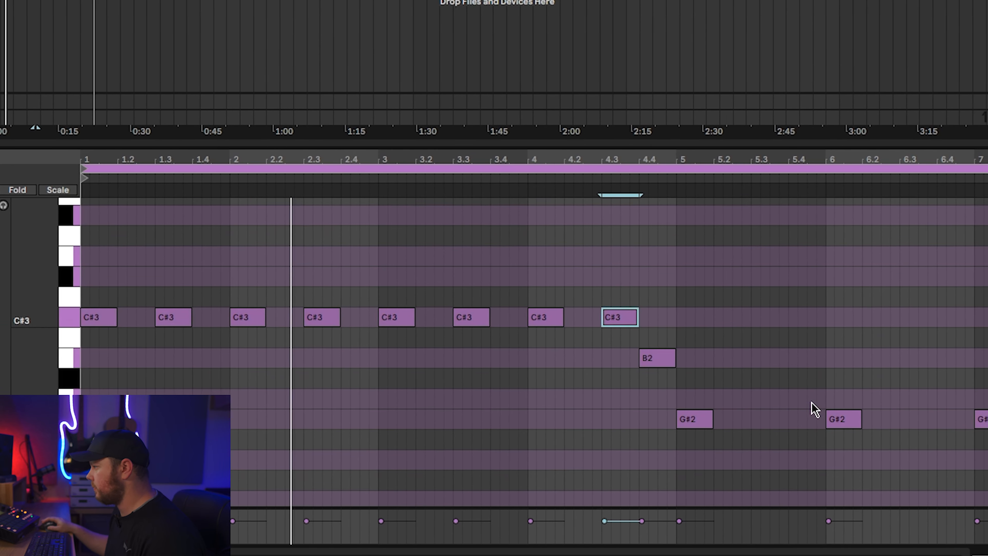
scroll(827, 407, down, 3)
click(711, 366)
drag(652, 365, 985, 372)
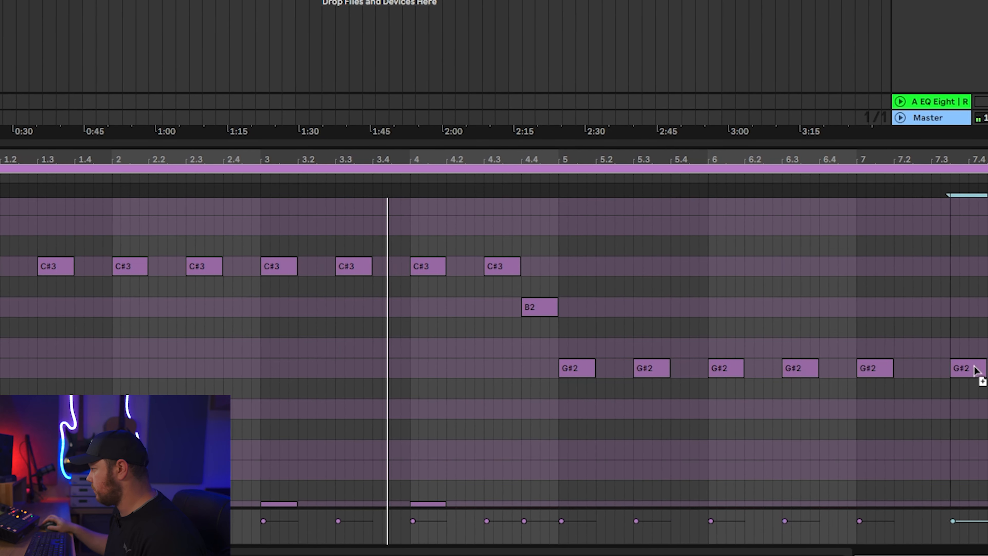
drag(915, 370, 987, 370)
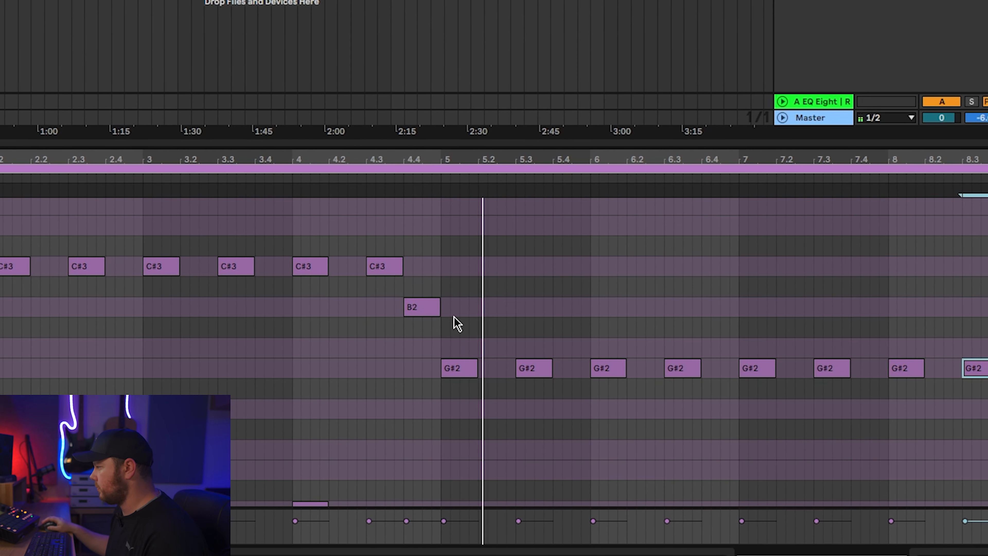
- Make EQ Eight band 1 a low cut and band 3 a high cut at 2.55 kHz, and play the result
scroll(433, 329, down, 2)
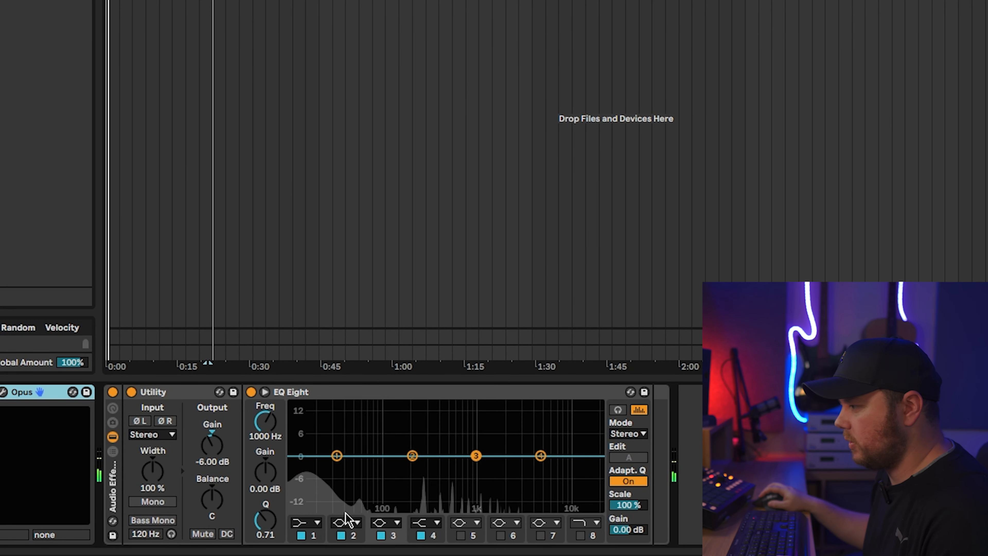
click(307, 523)
click(304, 433)
click(386, 522)
click(386, 511)
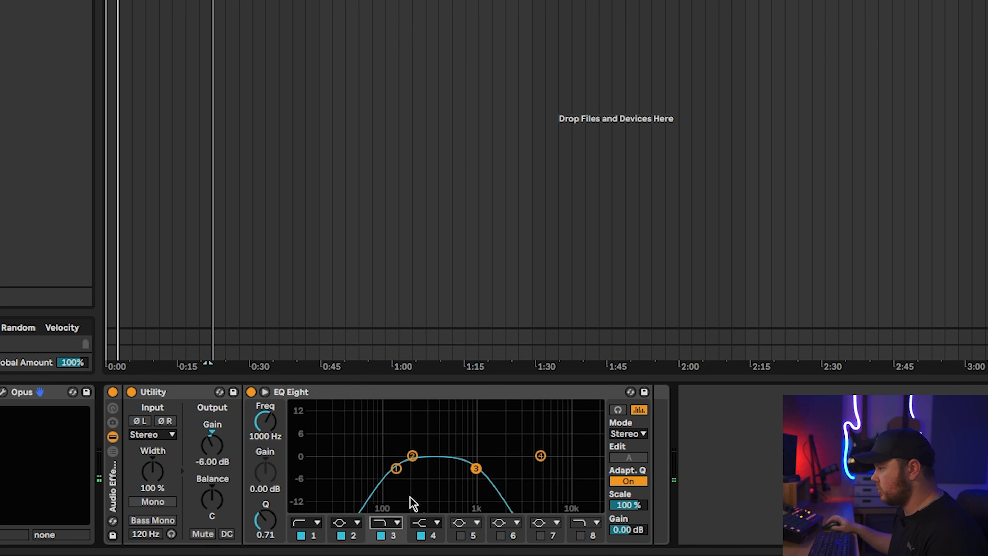
drag(476, 468, 513, 469)
key(space)
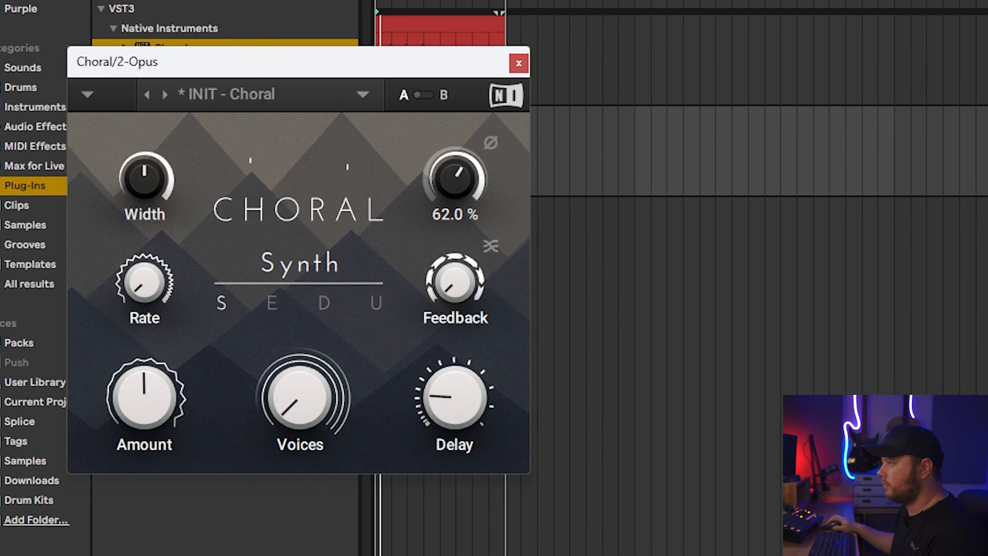
- Set the Utility width of the green Opus track to 26 %, and make band 1 of its EQ Eight a low cut with a raised frequency
drag(455, 179, 455, 183)
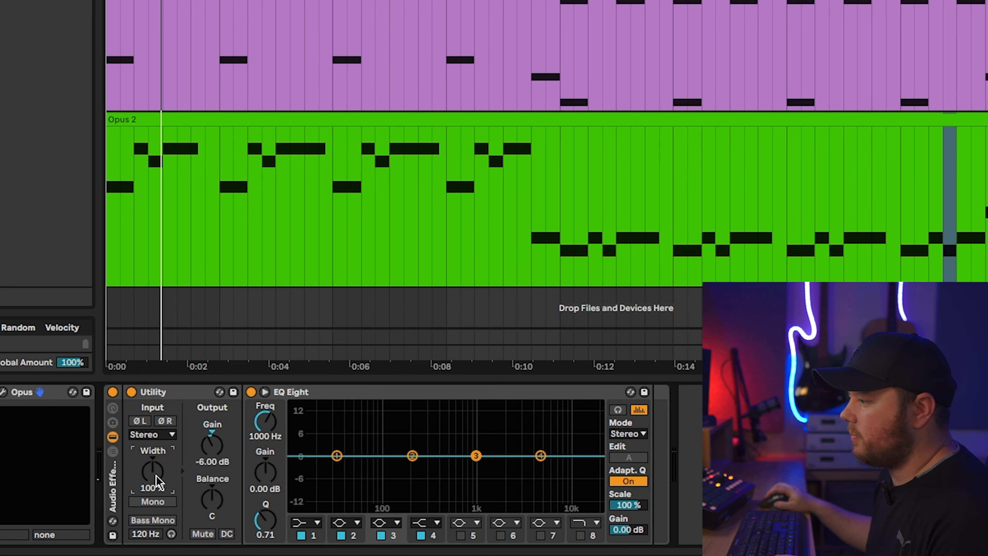
mouse_move(157, 483)
mouse_down()
mouse_move(157, 502)
mouse_move(153, 482)
mouse_up()
key(space)
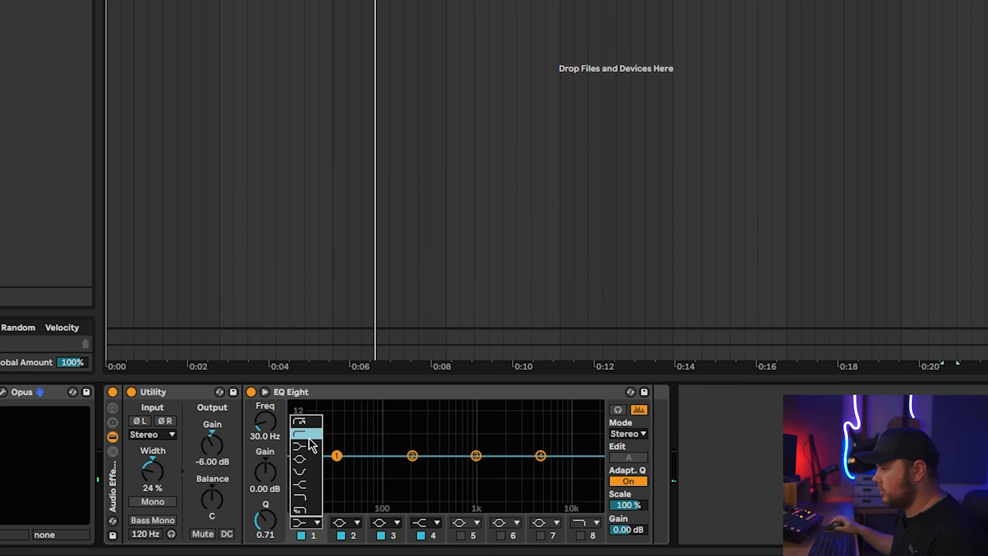
click(309, 438)
drag(336, 456, 419, 456)
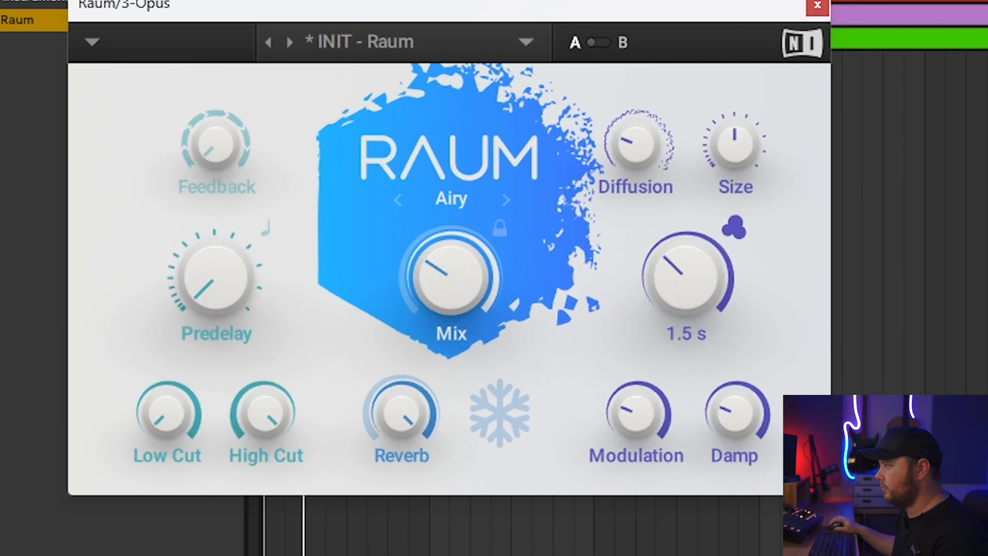
drag(686, 277, 686, 317)
drag(502, 310, 502, 321)
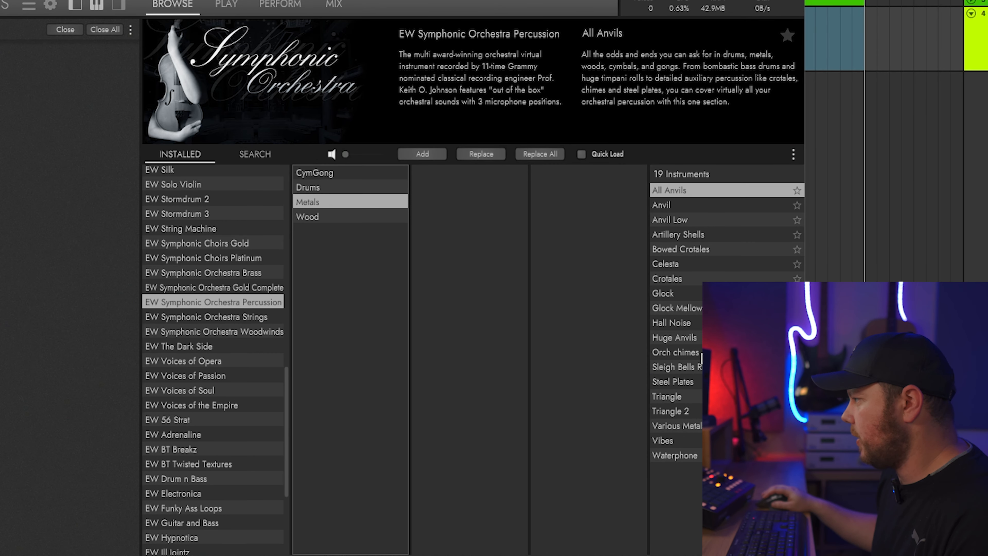
- Choose the Orch chimes instrument from the Metals of EW Symphonic Orchestra Percussion for the new Opus track
click(716, 296)
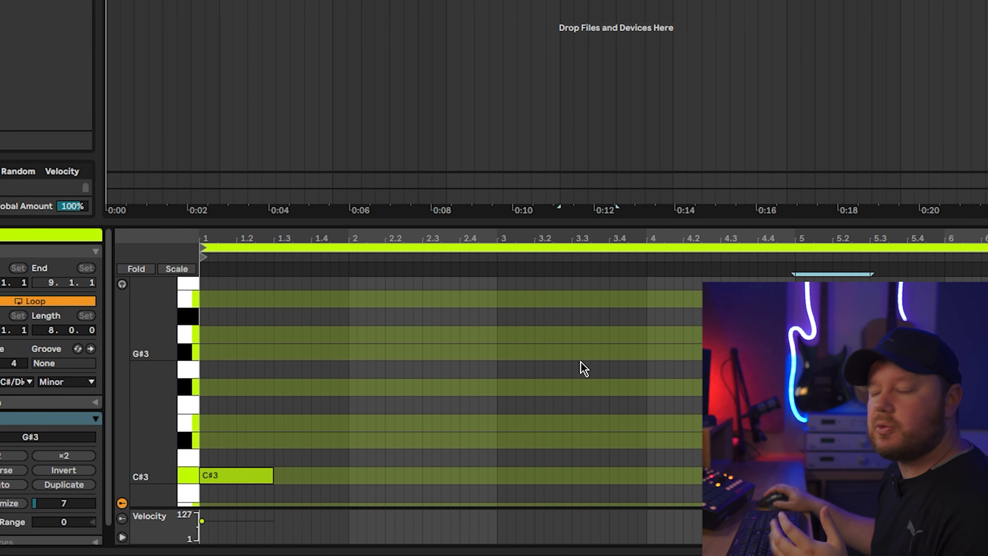
click(402, 415)
click(270, 473)
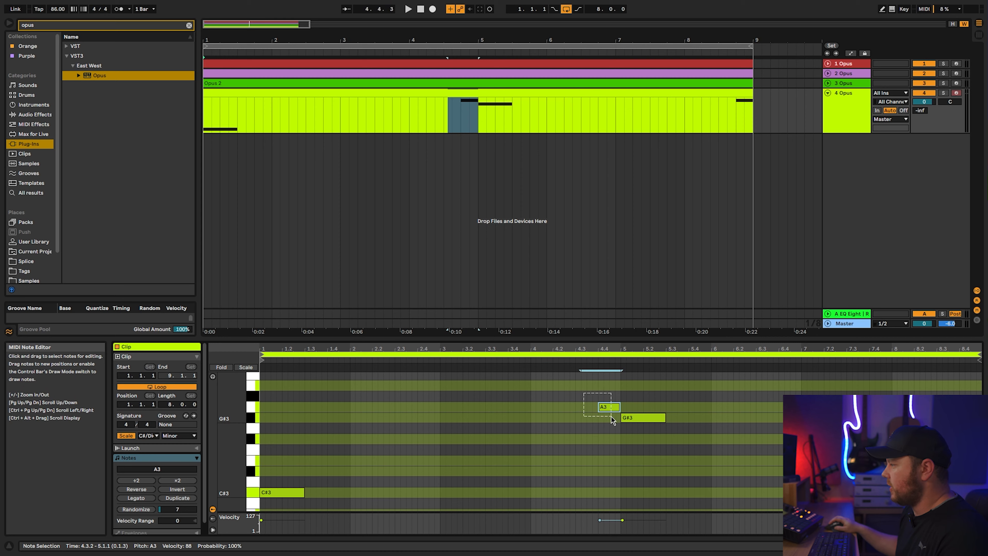
click(634, 419)
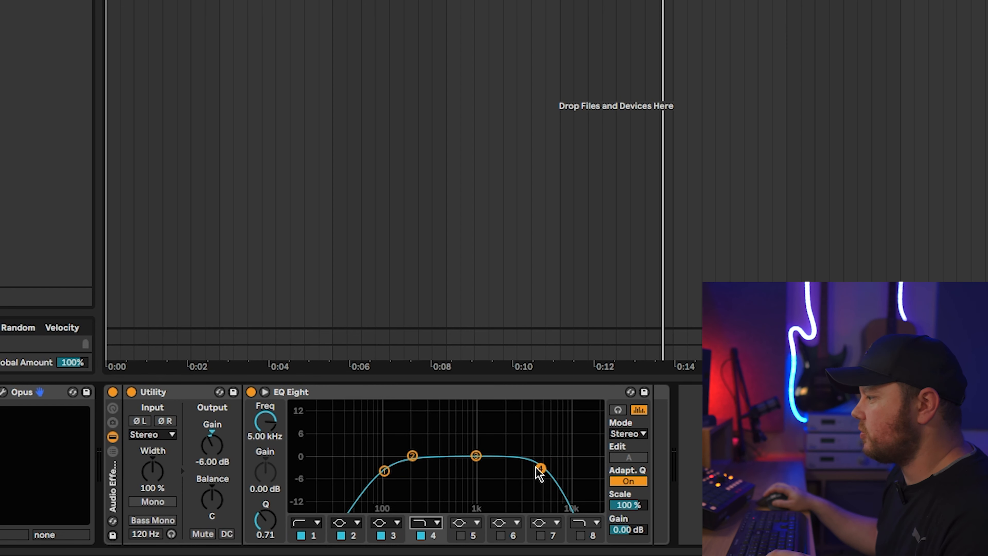
- Lower the high cut on EQ Eight band 4 to 4.00 kHz
drag(541, 471, 532, 471)
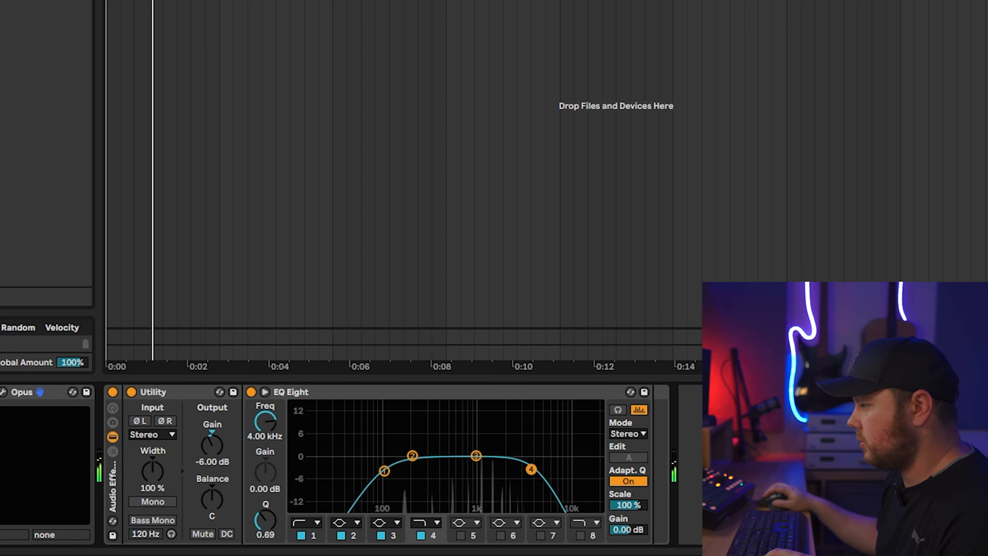
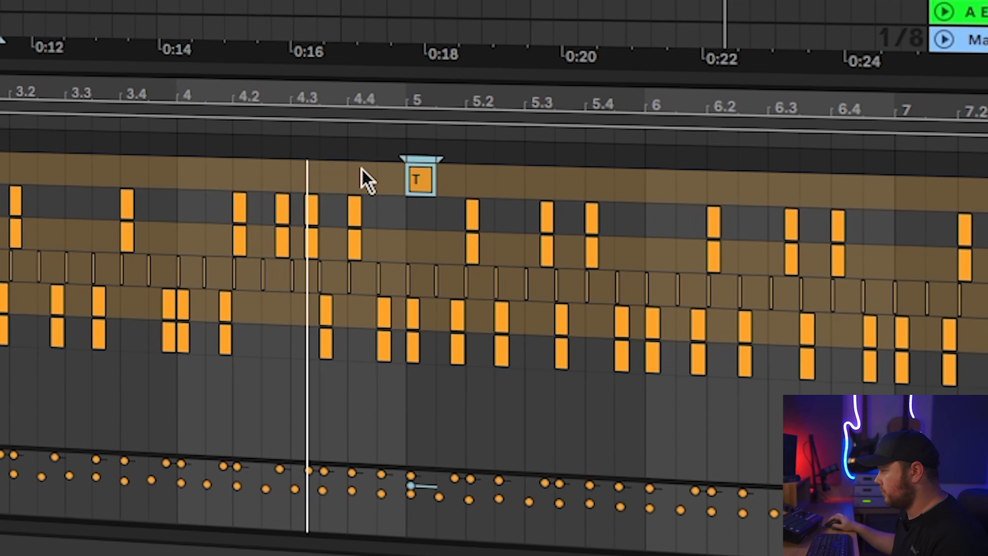
- Add a crash hit at beat 4.4, and repeat the first bar's two metal clang hits across the eight-bar drum clip
click(330, 166)
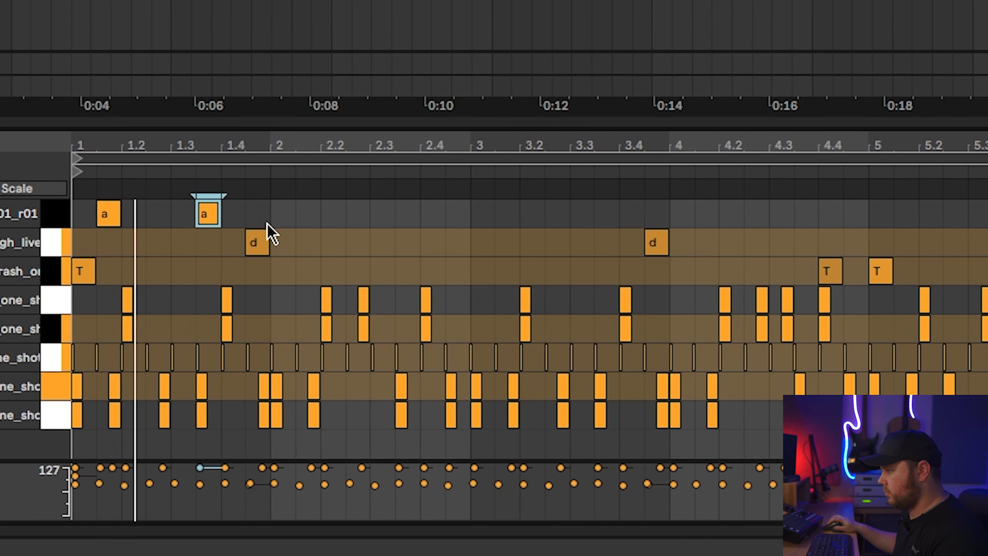
shift+click(76, 214)
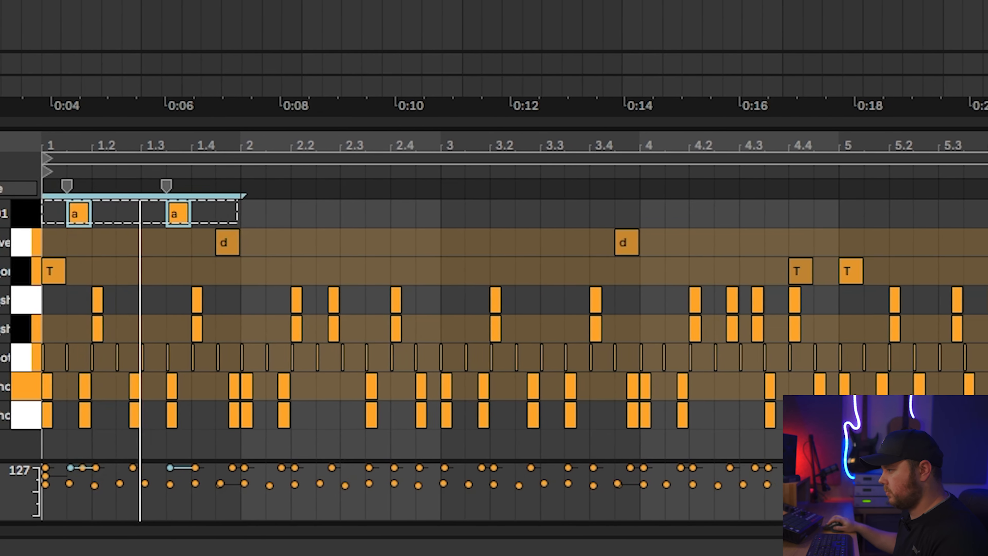
key(ctrl+d)
key(ctrl+d)
key(ctrl+d)
key(ctrl+d)
key(ctrl+d)
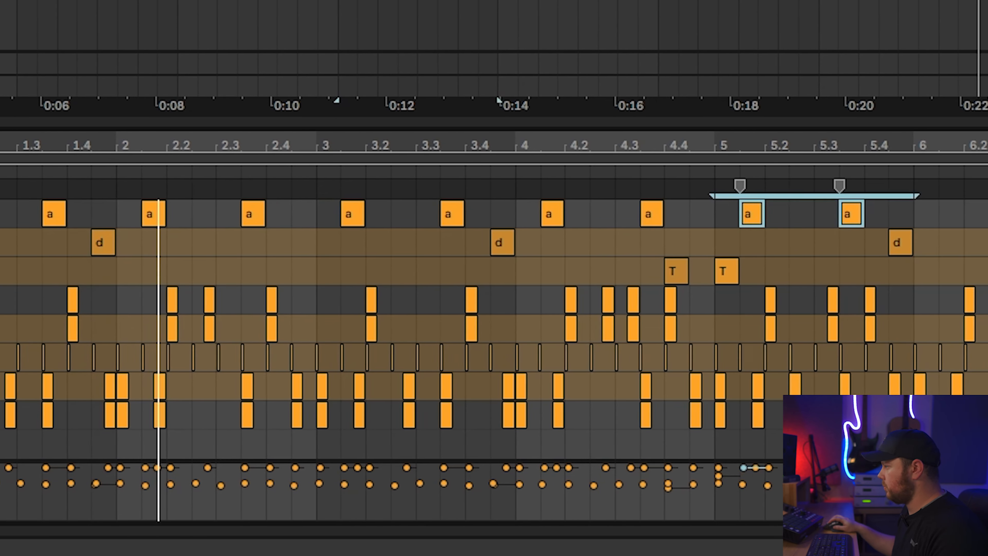
key(ctrl+d)
key(ctrl+d)
drag(987, 214, 2, 214)
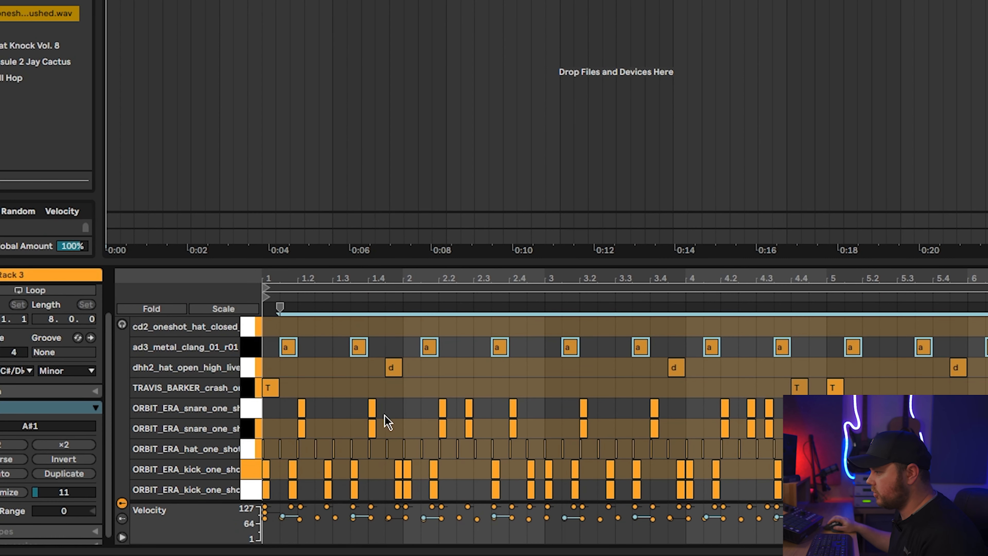
- Add closed hi-hat hits in the cd2_oneshot_hat_closed row and lower the velocity of some of them
click(337, 439)
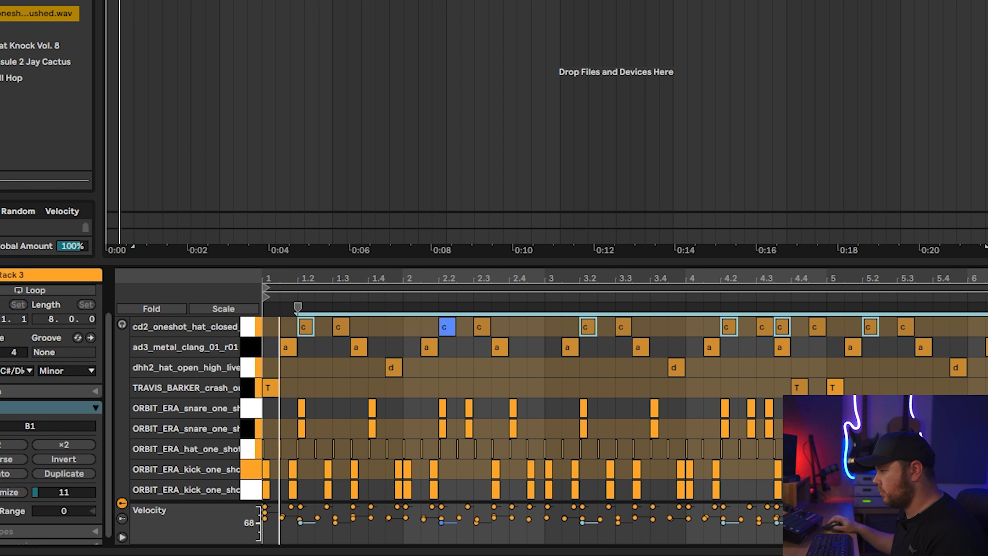
drag(441, 522, 441, 533)
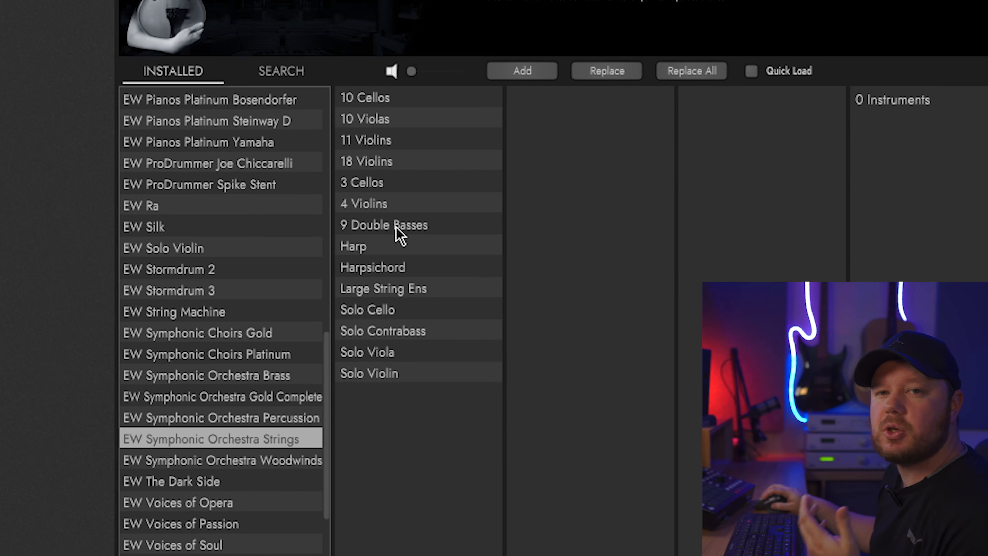
- Browse the 9 Double Basses category of EW Symphonic Orchestra Strings in the Opus browser
click(398, 229)
click(573, 106)
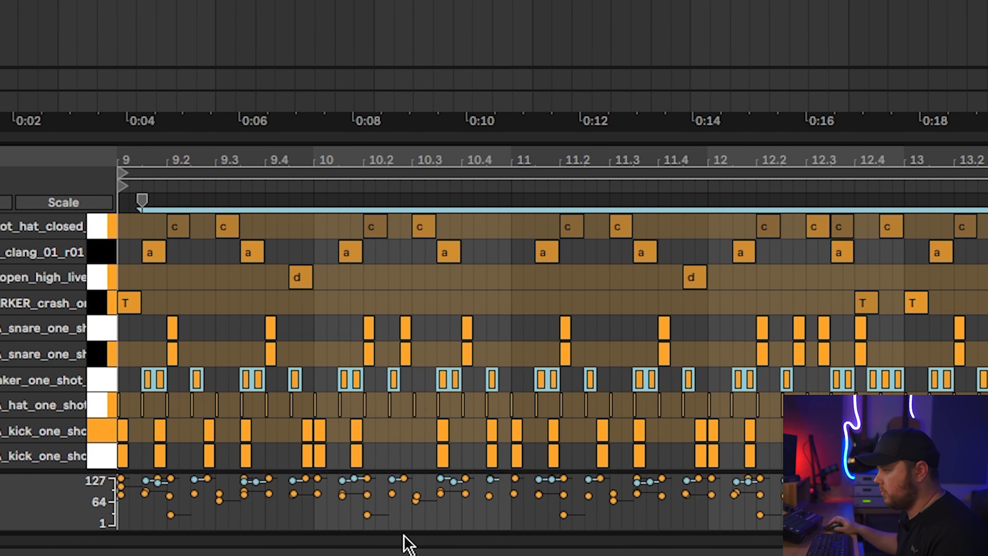
- Lower the velocities of all shaker hits, and reduce the middle hit of the three just before bar 13 much further
drag(319, 486, 319, 491)
key(space)
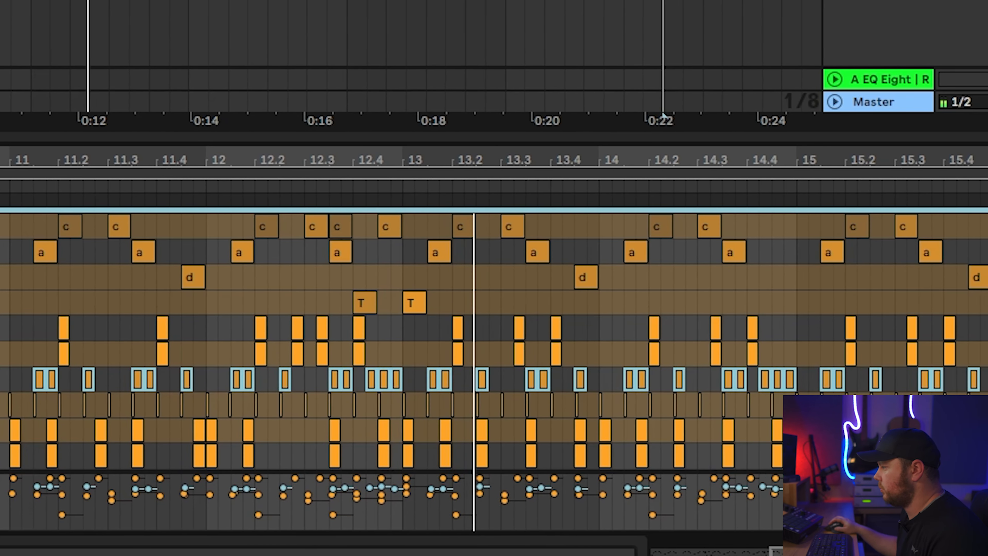
click(347, 378)
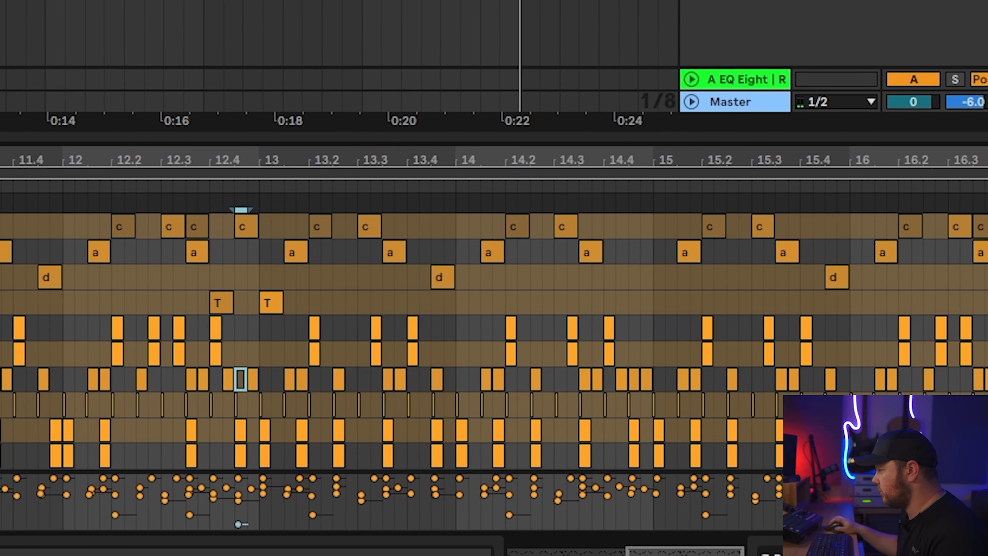
drag(187, 379, 490, 363)
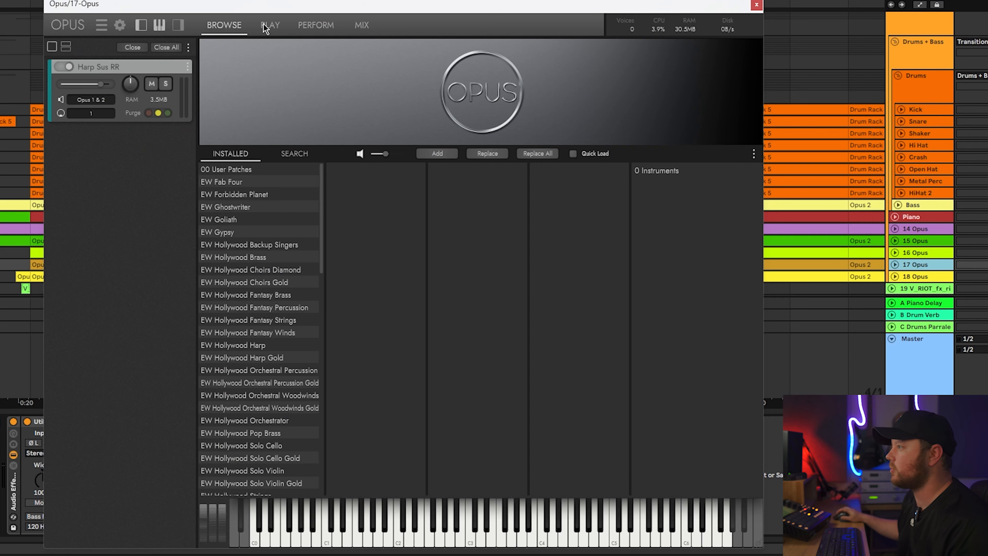
- Open the Opus instrument that holds the Harp Sus RR patch
click(265, 25)
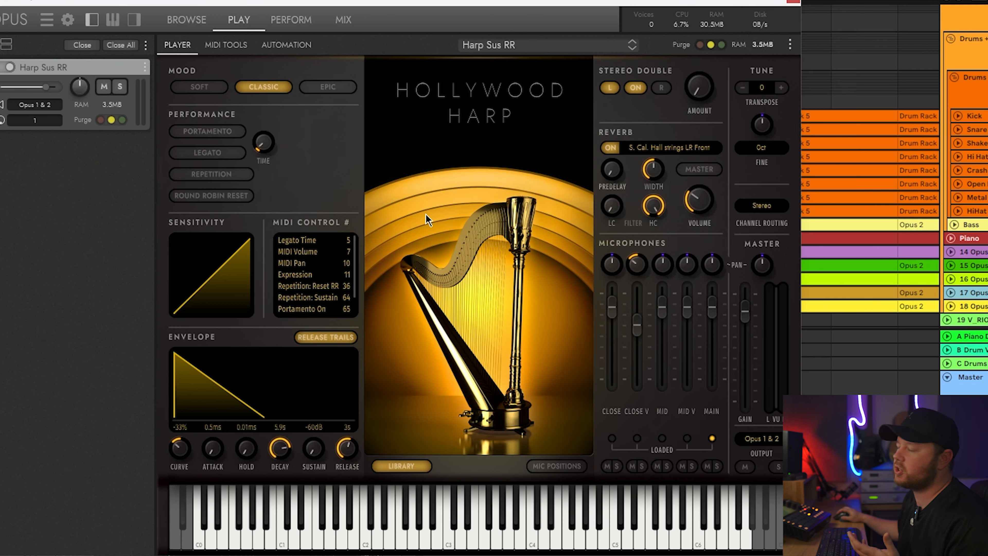